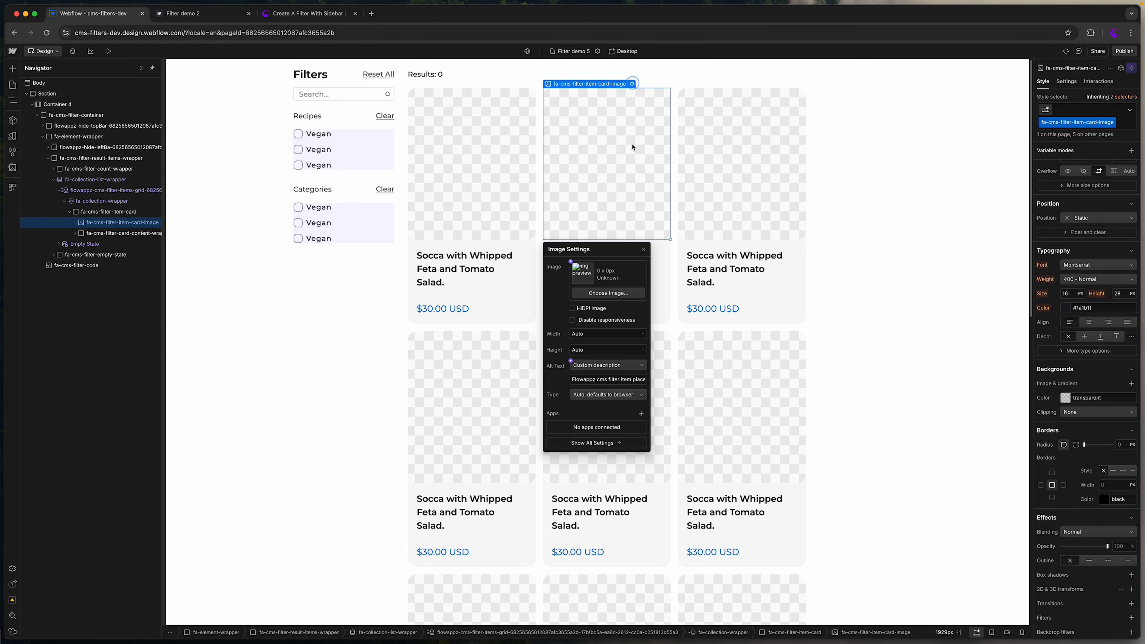
Bind the card image to the Blog Posts Thumbnail image and the card title text to the Blog Posts Name field
left_click(570, 261)
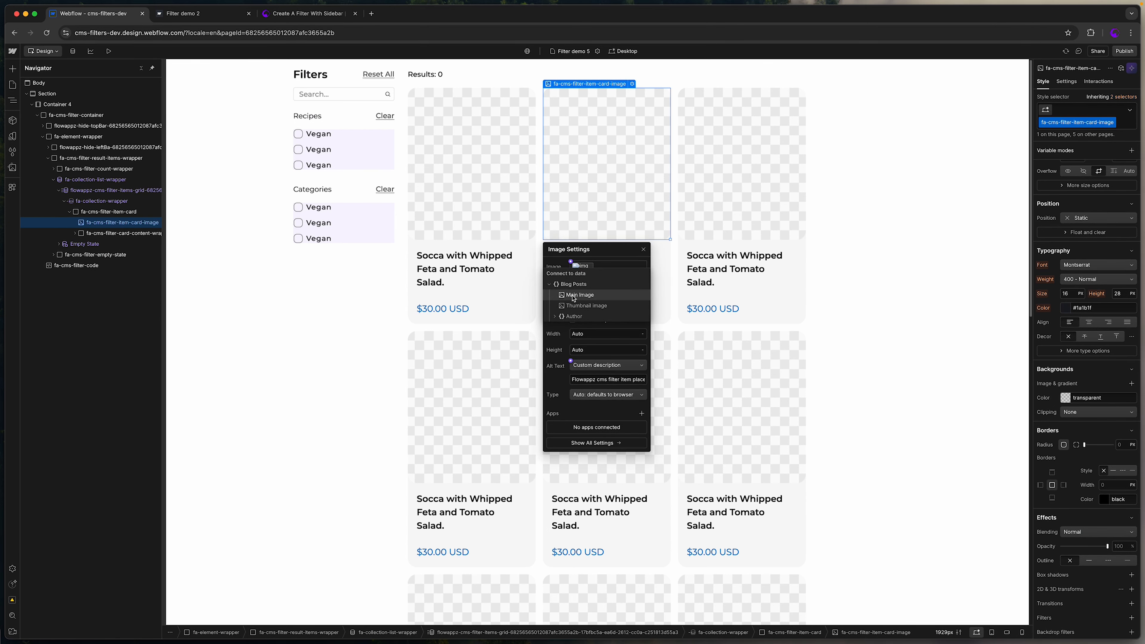
left_click(572, 305)
left_click(489, 216)
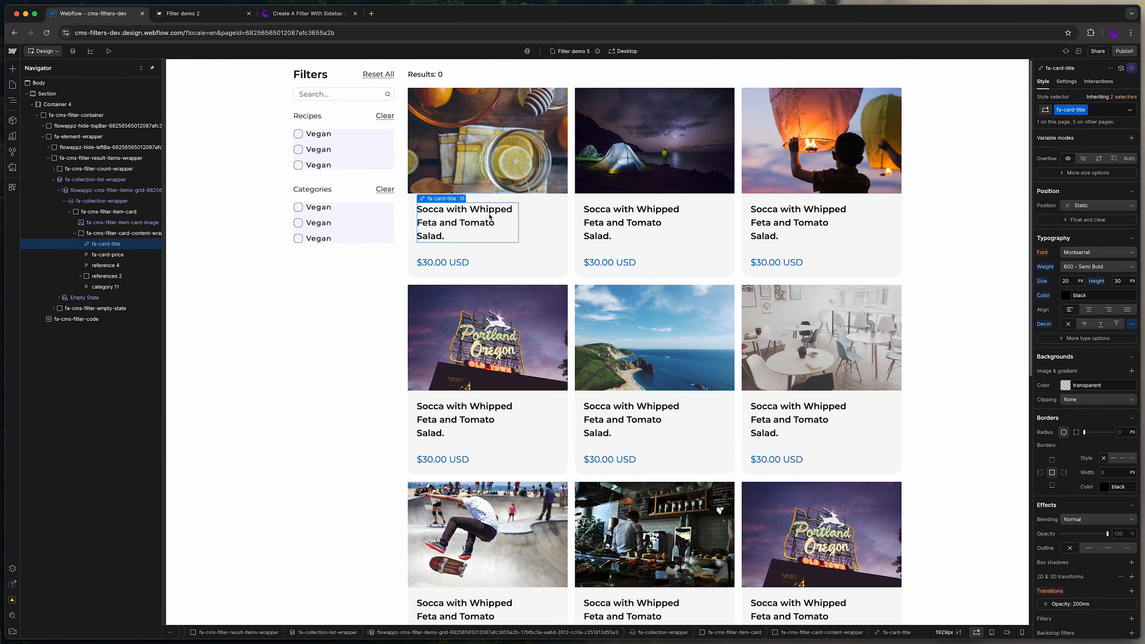
left_click(462, 199)
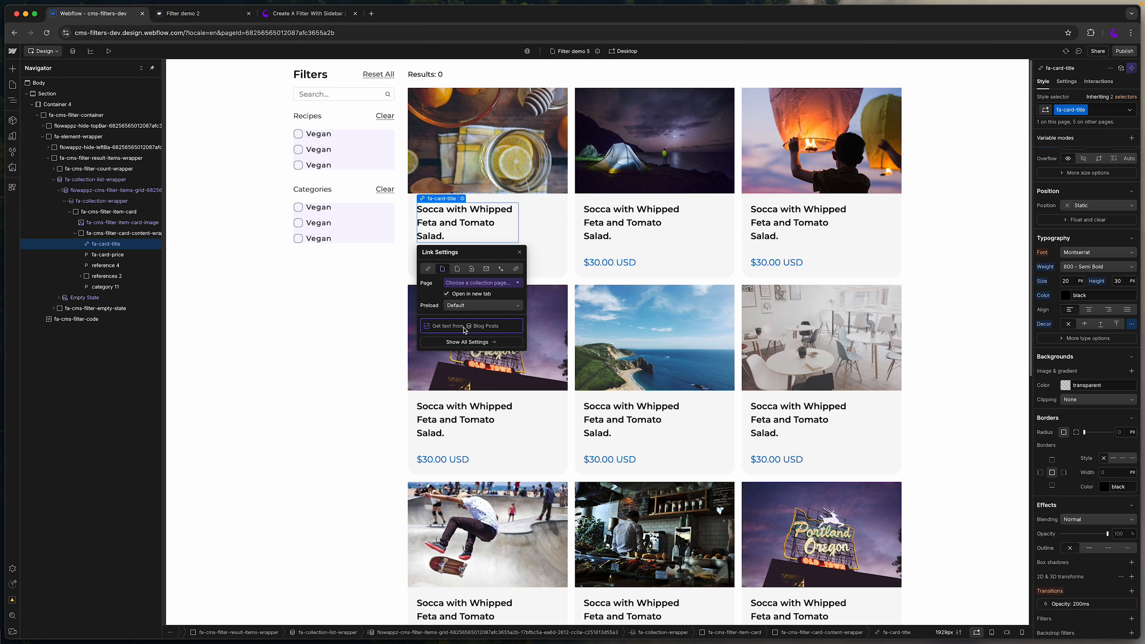
left_click(454, 327)
left_click(451, 336)
left_click(454, 359)
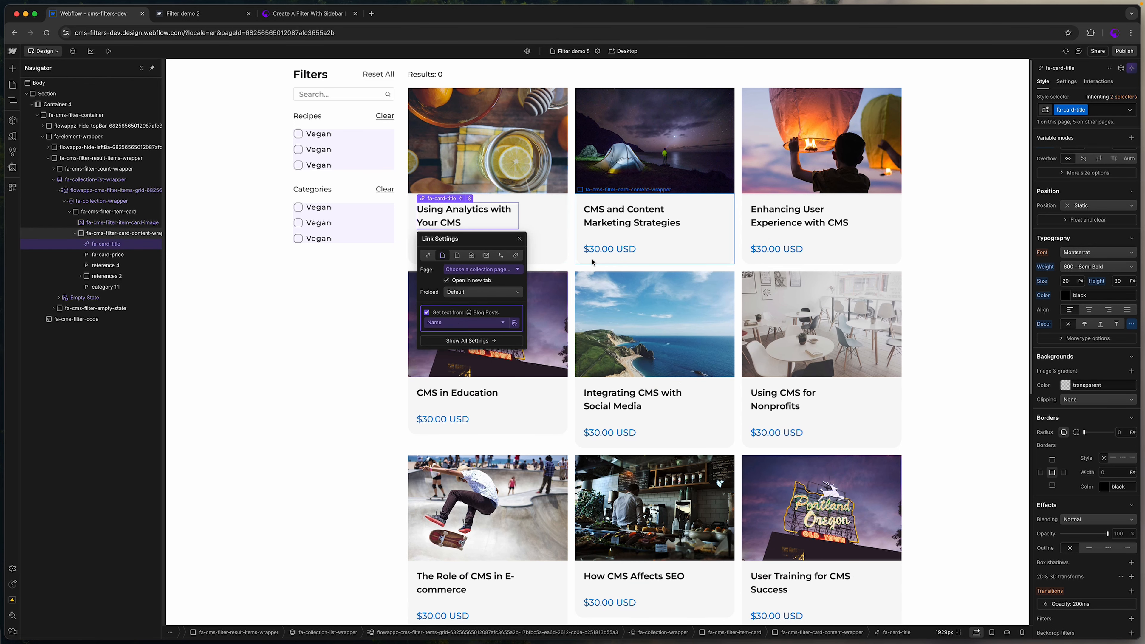
Bind the card's price text to the Name field of the Blog Posts Author reference
left_click(601, 250)
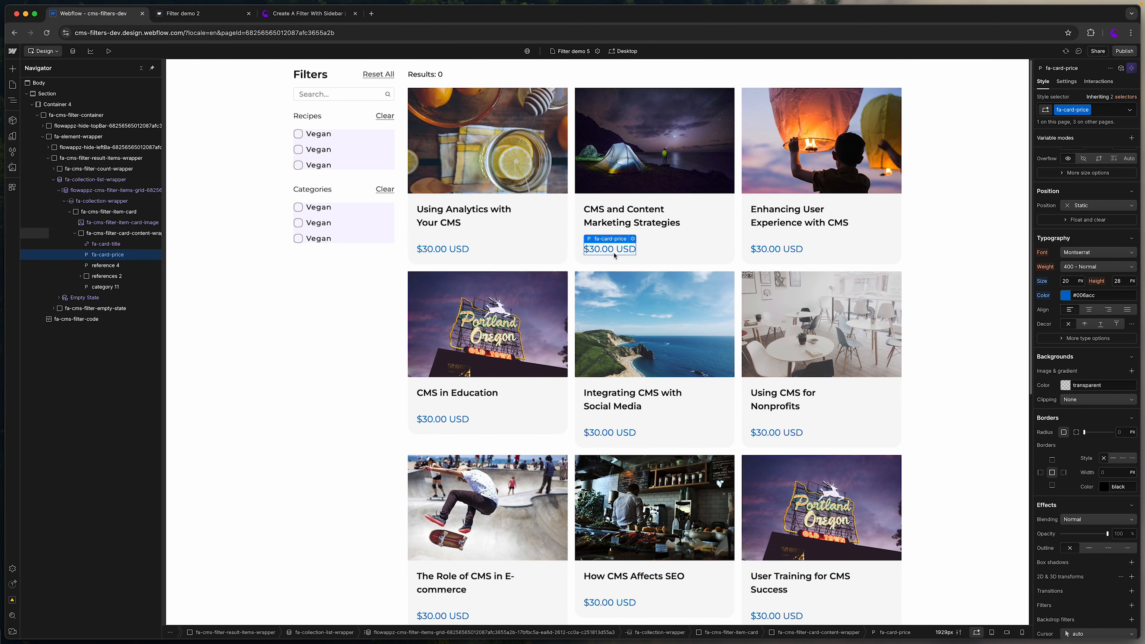
left_click(633, 238)
left_click(611, 276)
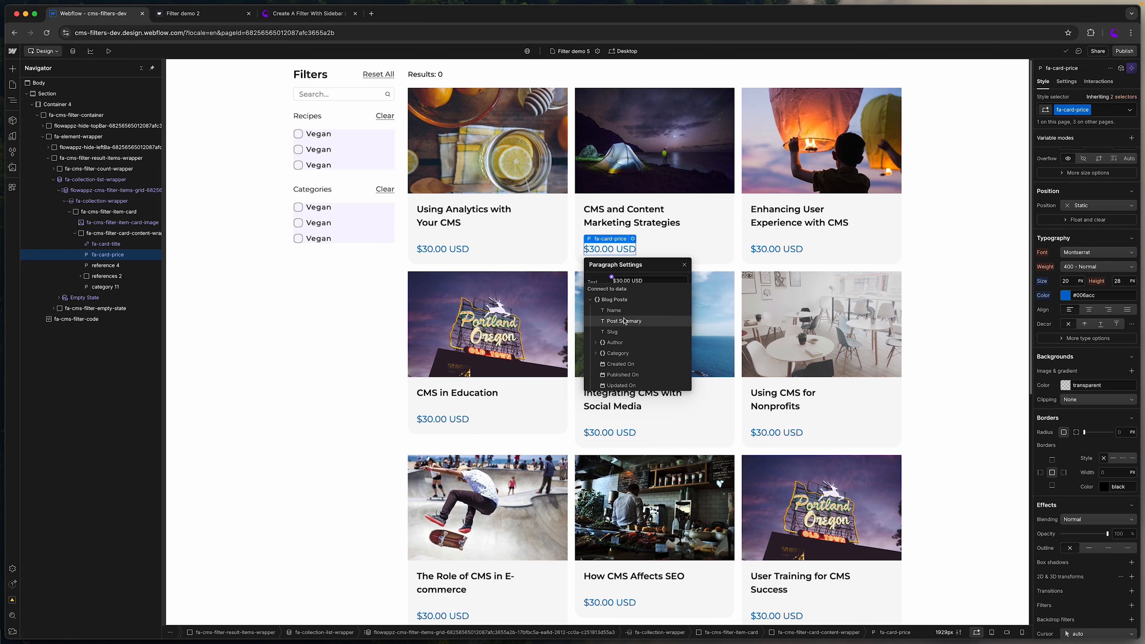
left_click(613, 342)
left_click(621, 353)
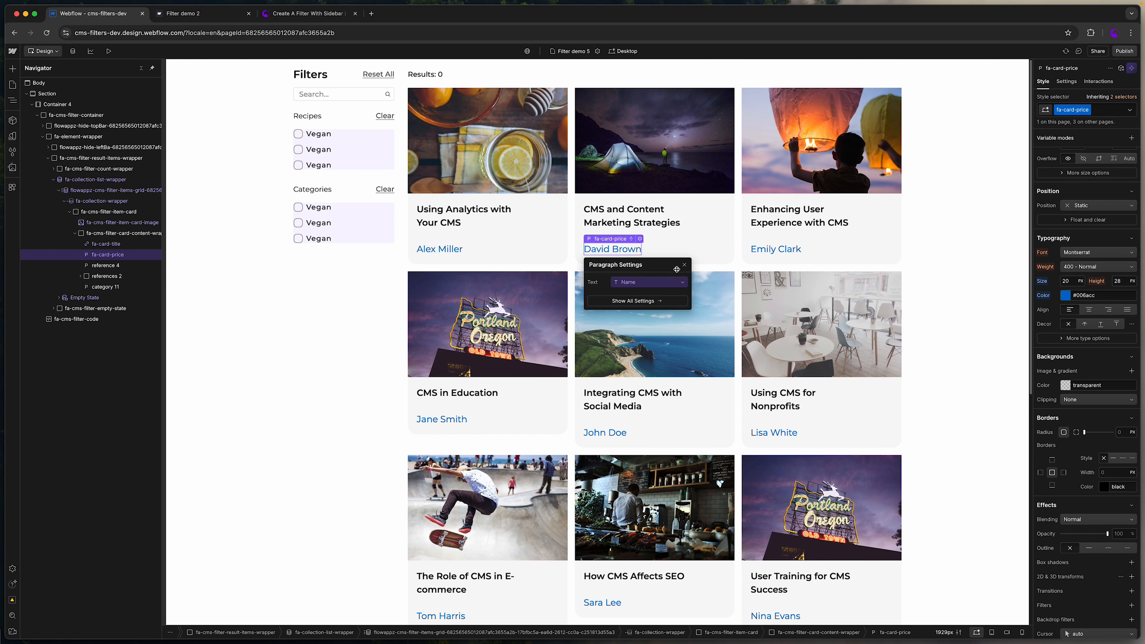
left_click(685, 265)
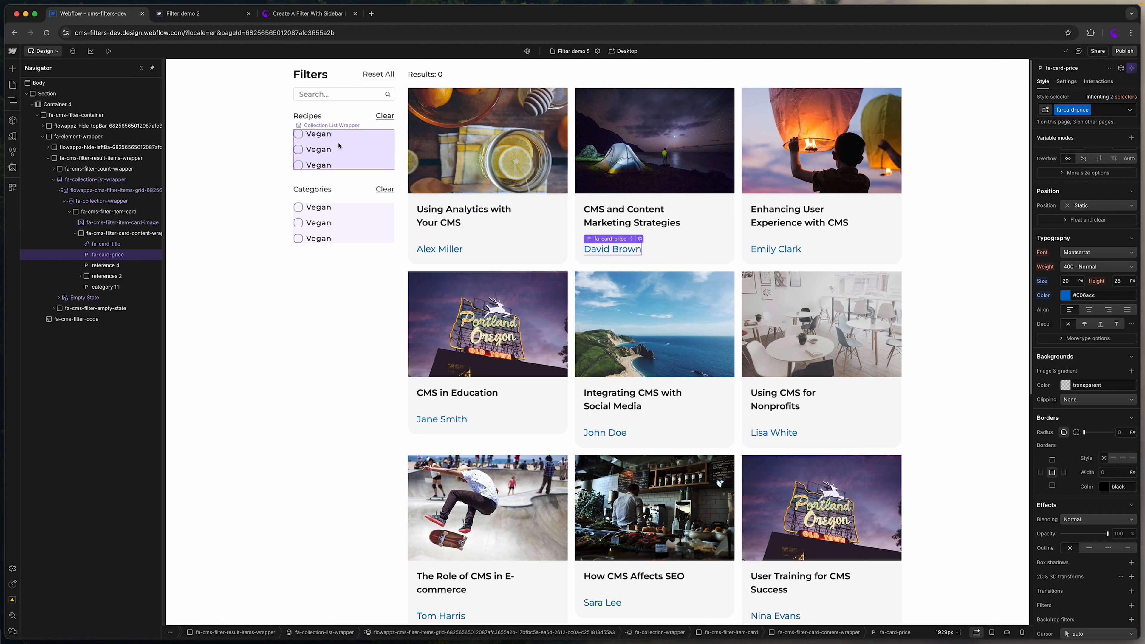
Rename the Recipes filter heading to Authors and set the collection list beneath it to use the Authors collection
double_click(312, 118)
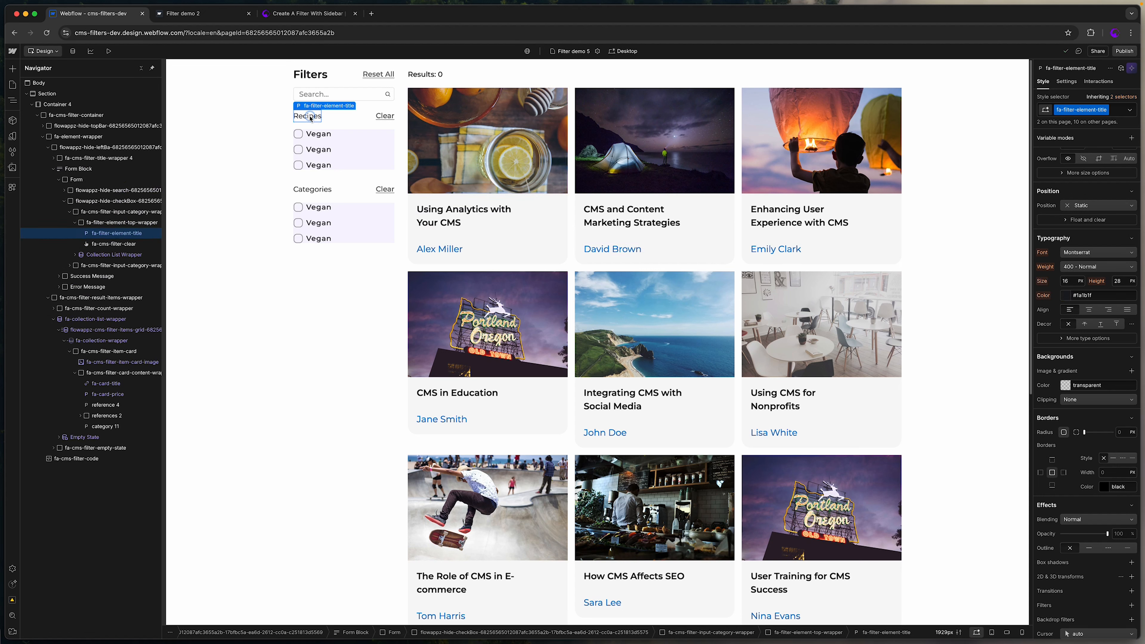
type("Authors")
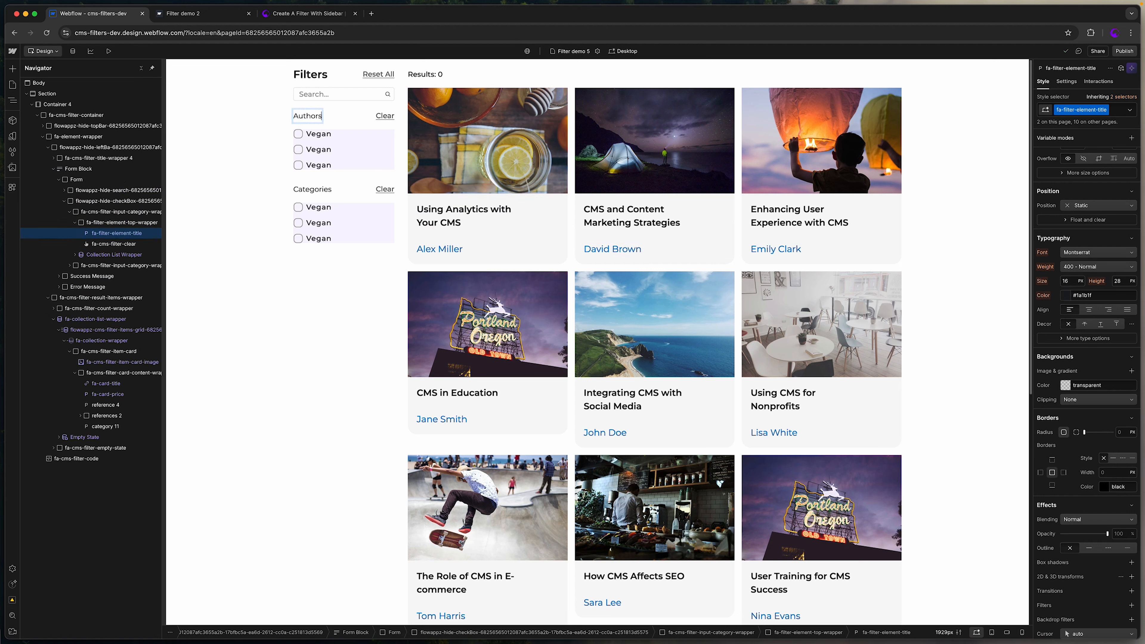
left_click(373, 167)
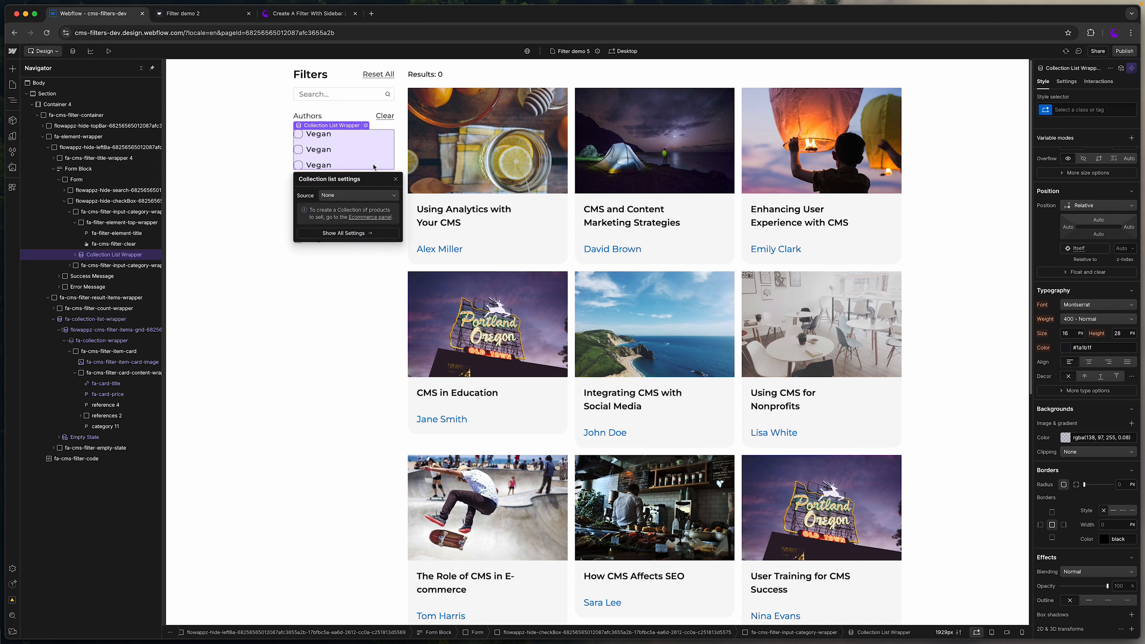
left_click(356, 195)
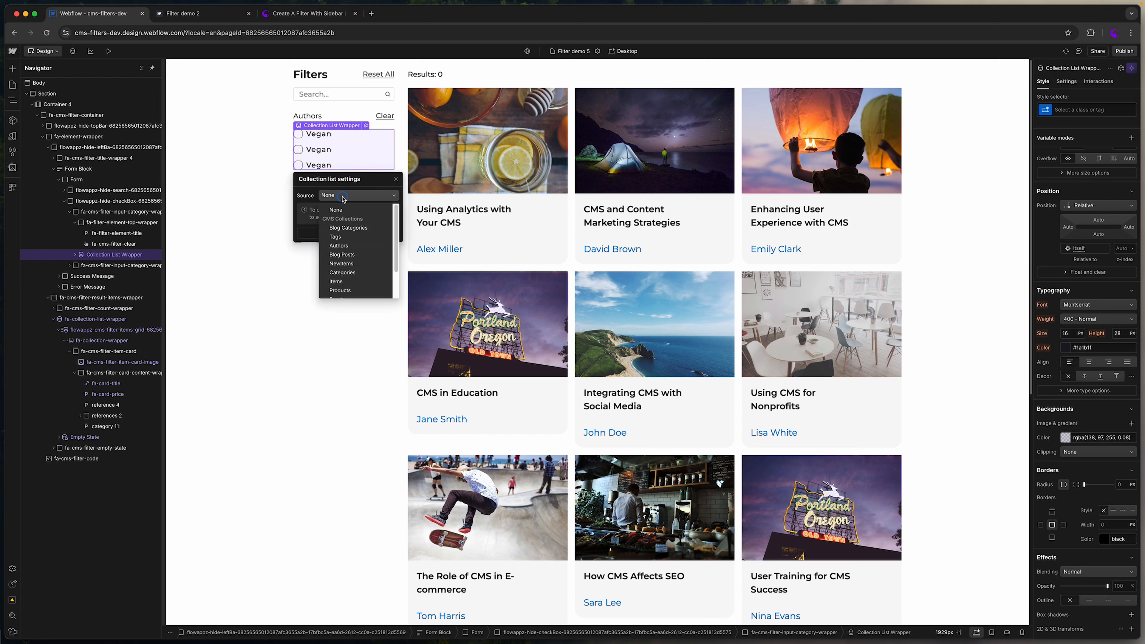
left_click(346, 246)
Bind the checkbox label text in the Authors filter to the Authors Name field
left_click(319, 133)
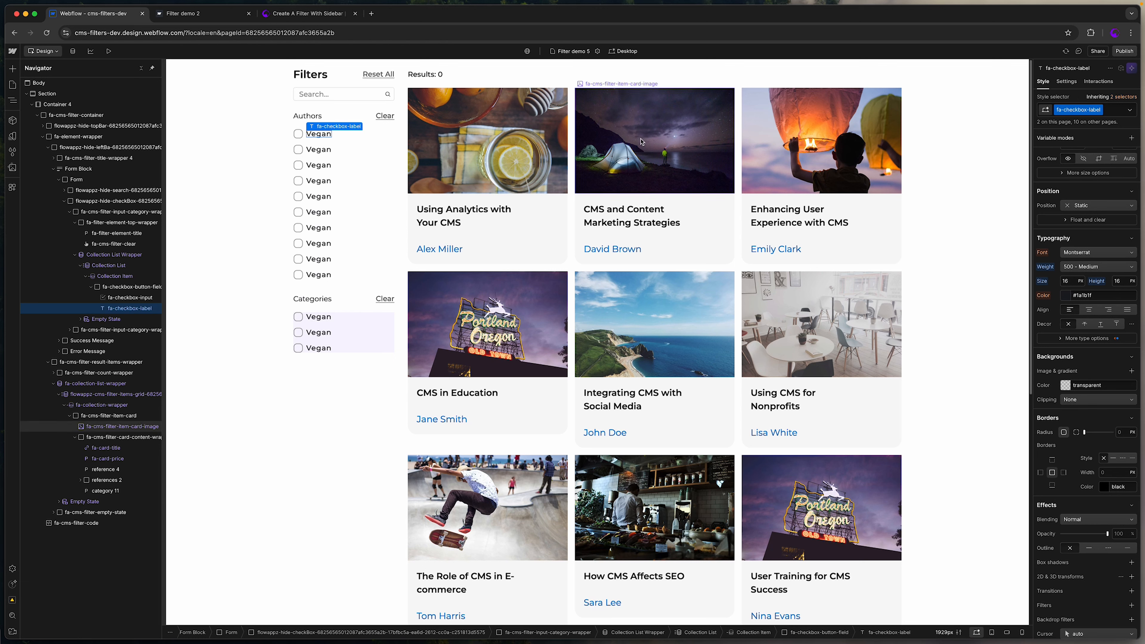
left_click(1069, 81)
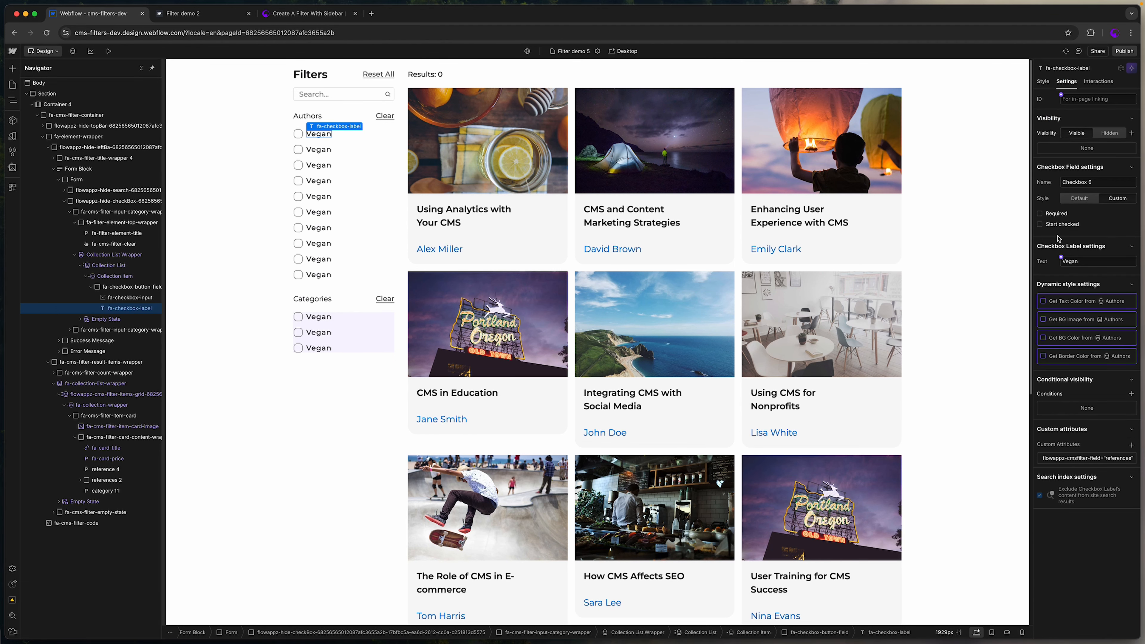
left_click(1061, 259)
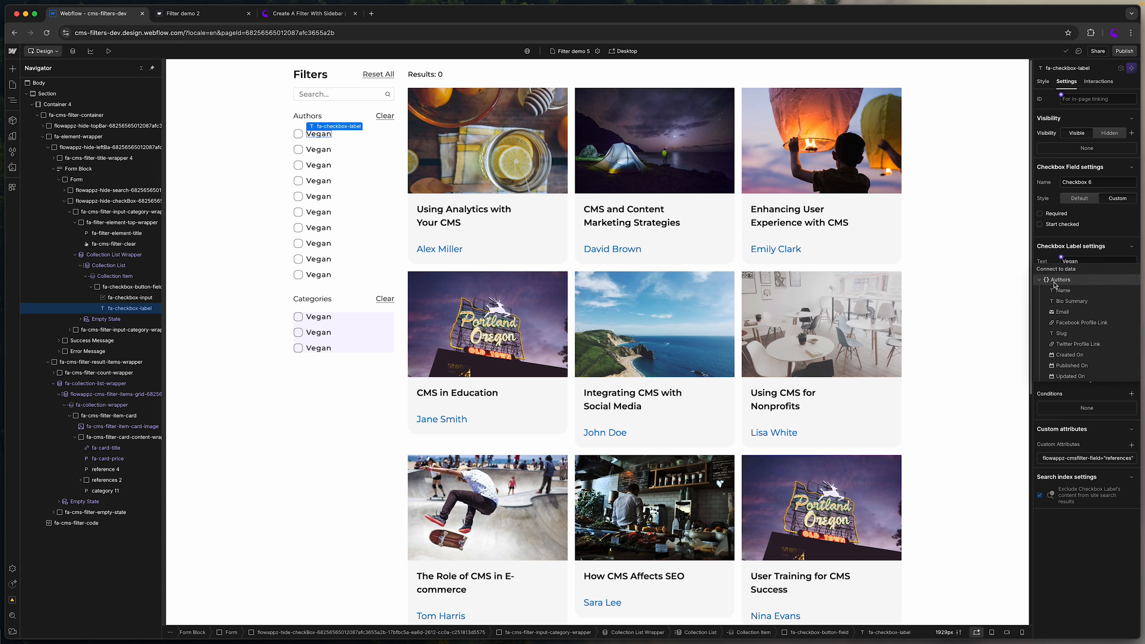
left_click(1063, 290)
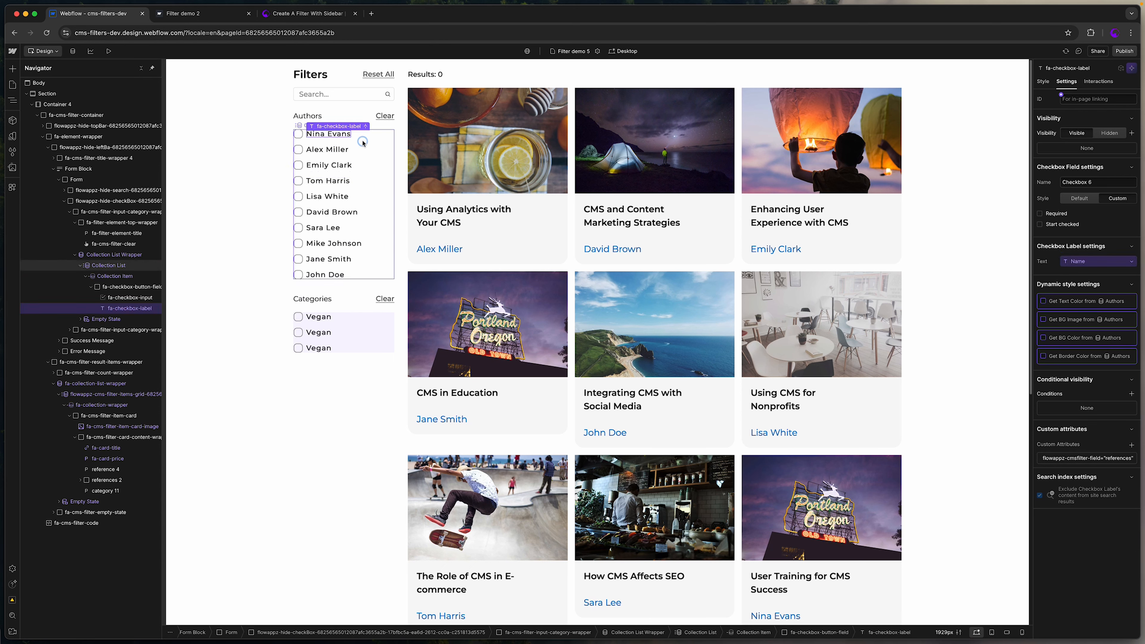
Enlarge the designer to 125% and widen the Navigator so that more of the element names fits
left_click(365, 171)
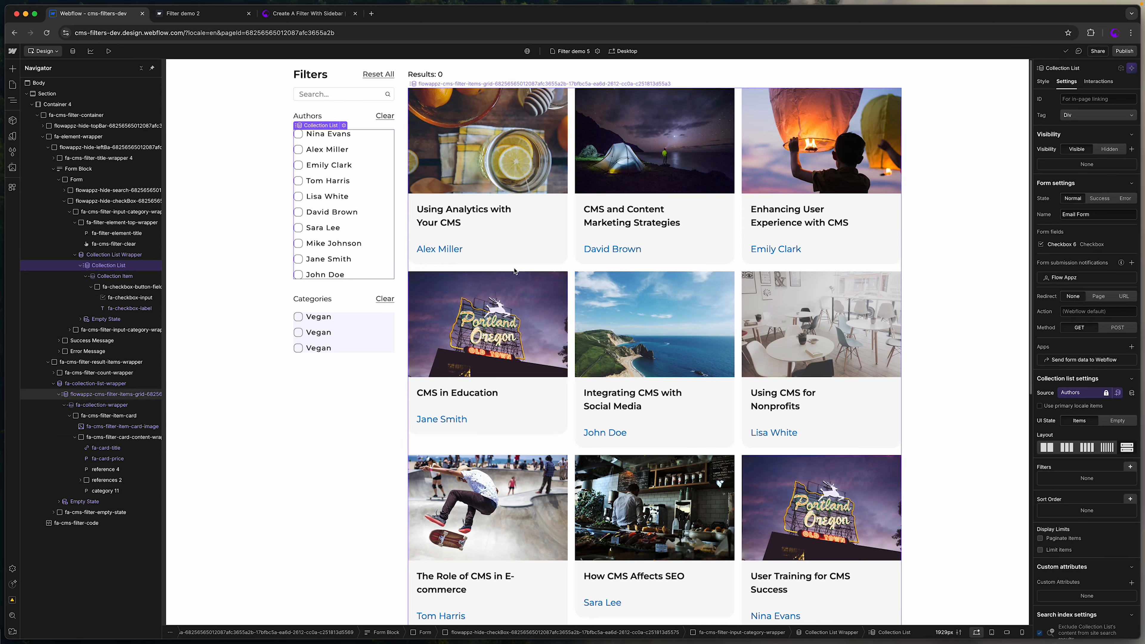
left_click(572, 270)
key("super+plus")
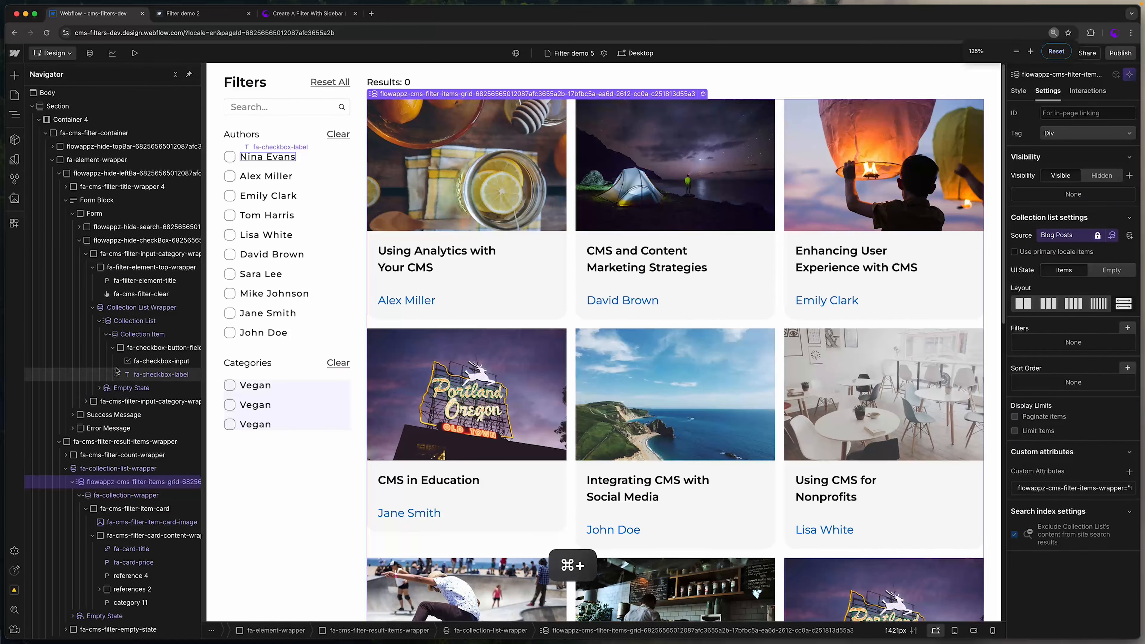
scroll(117, 371, "down", 1)
left_click_drag(203, 387, 250, 392)
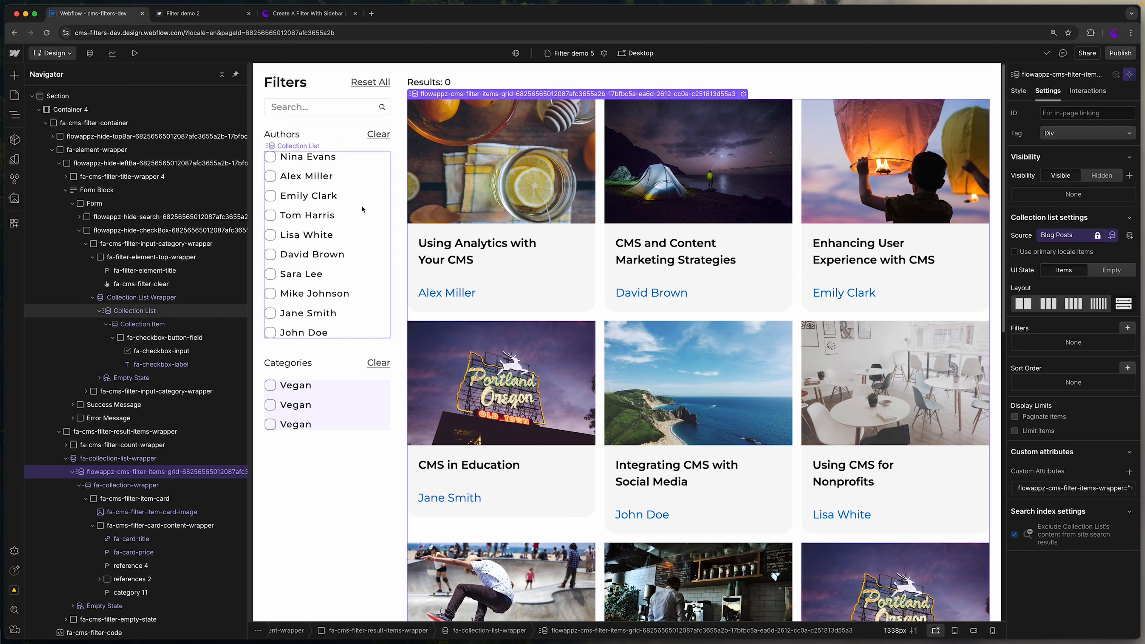
Set the flowappz-cmsfilter-field attribute value of the card's reference 4 paragraph to authors and copy that value
left_click(123, 567)
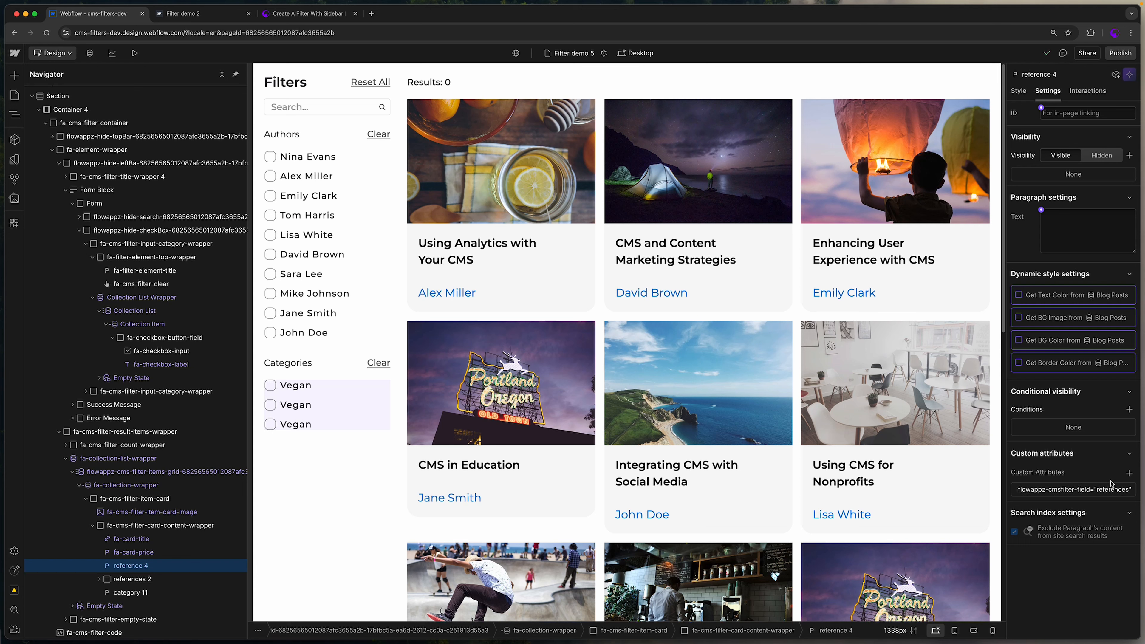
left_click(1059, 491)
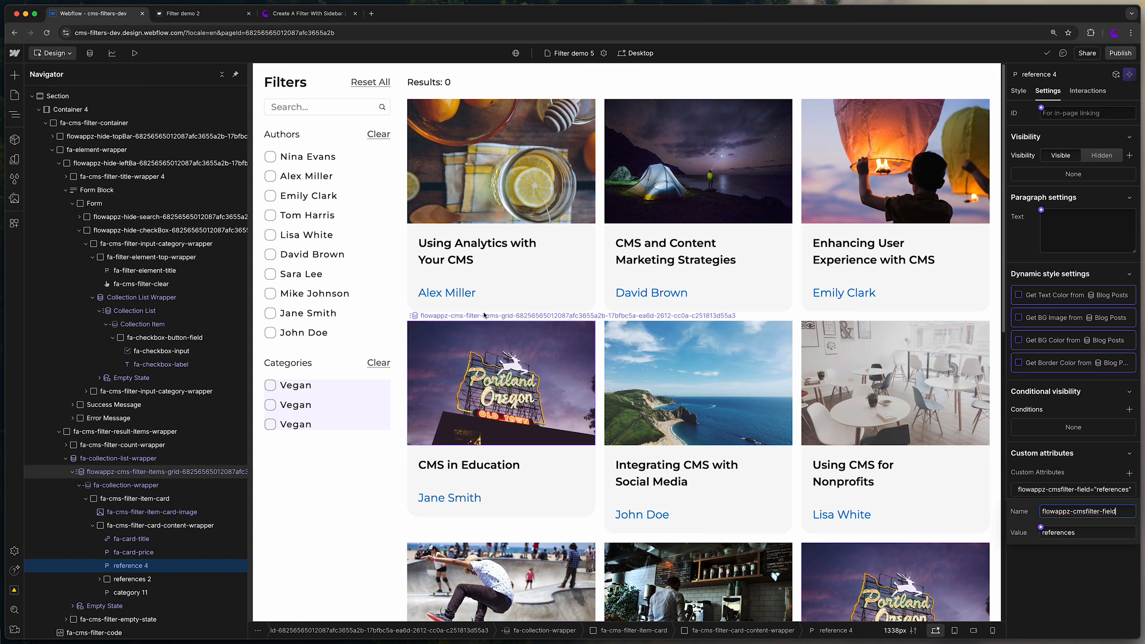
double_click(1069, 532)
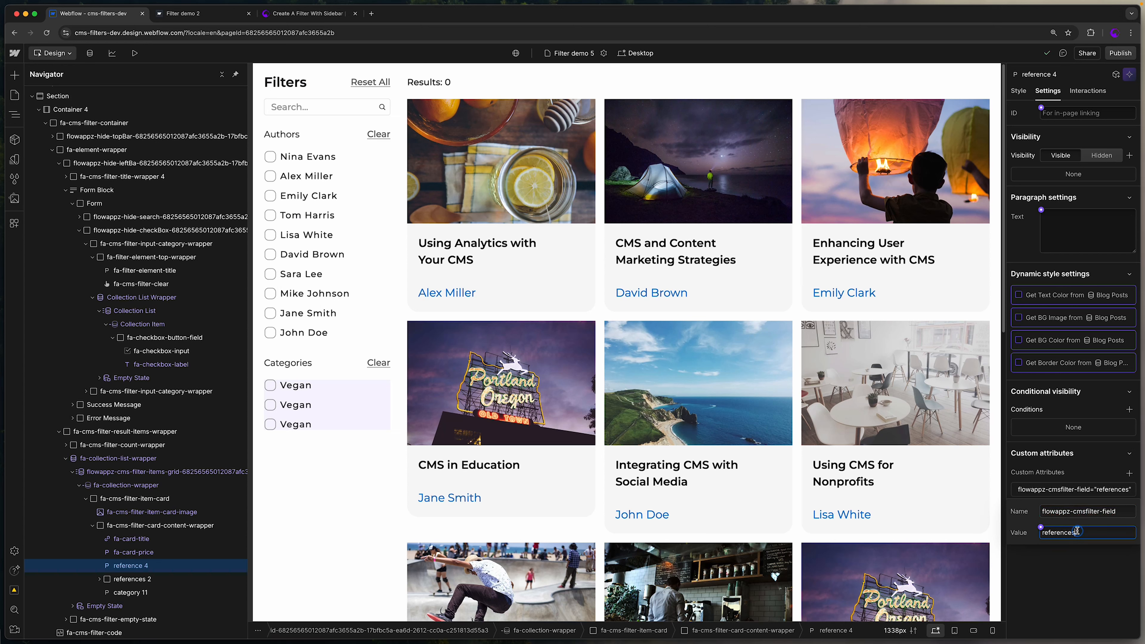
type("authors")
key("super+a")
key("super+c")
left_click(1066, 549)
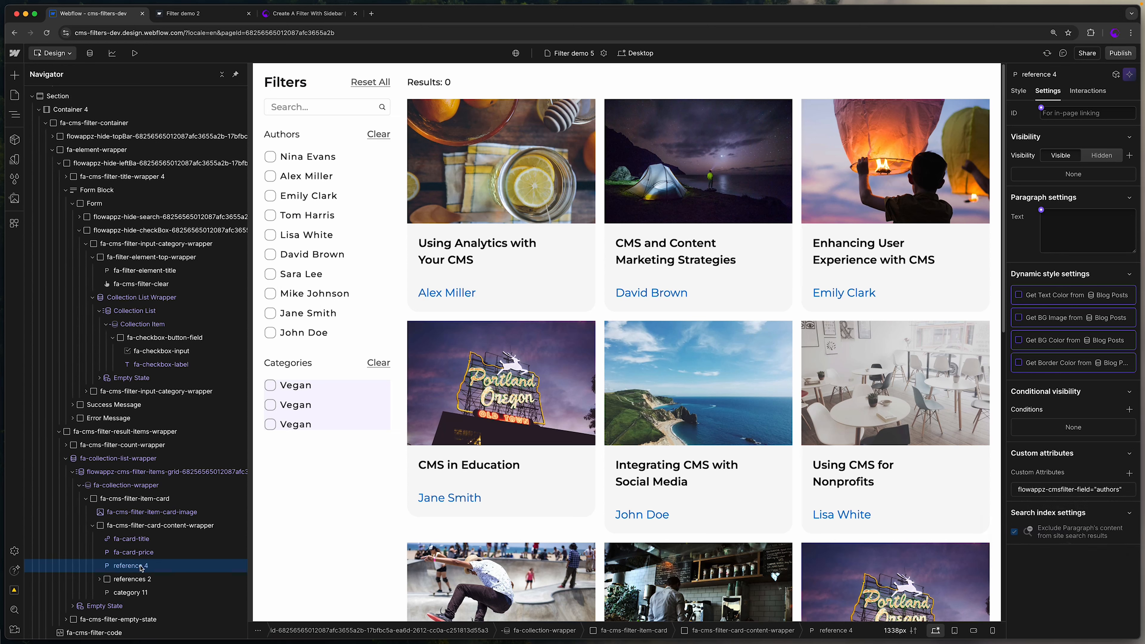
Bind the reference 4 paragraph text to the Blog Posts Author's Name field and check the connected field
left_click(1041, 211)
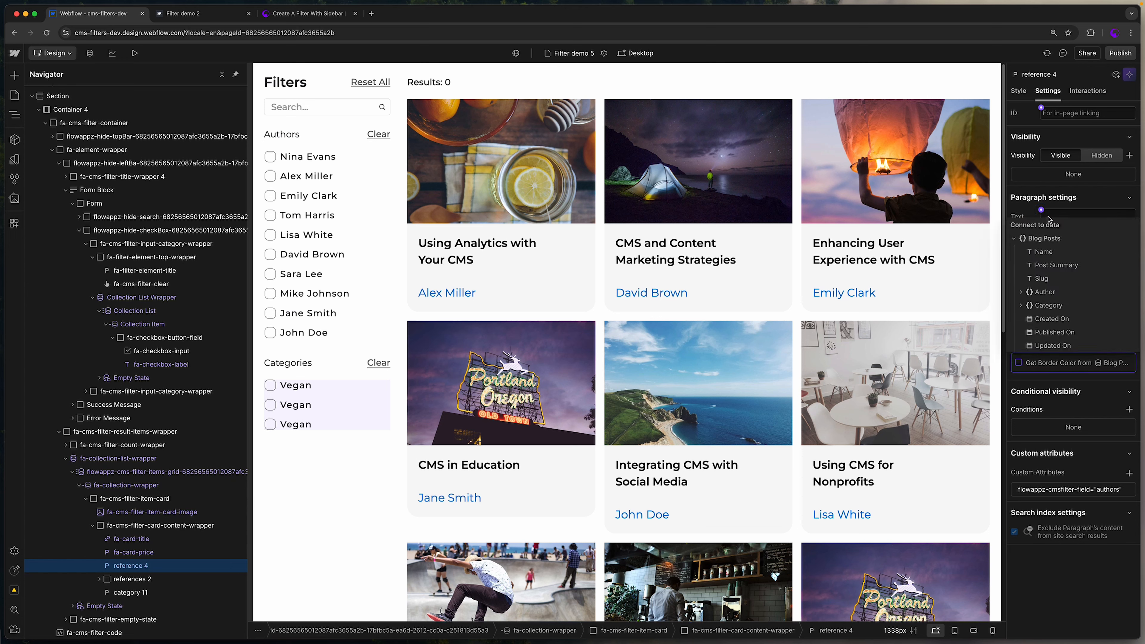
left_click(1022, 292)
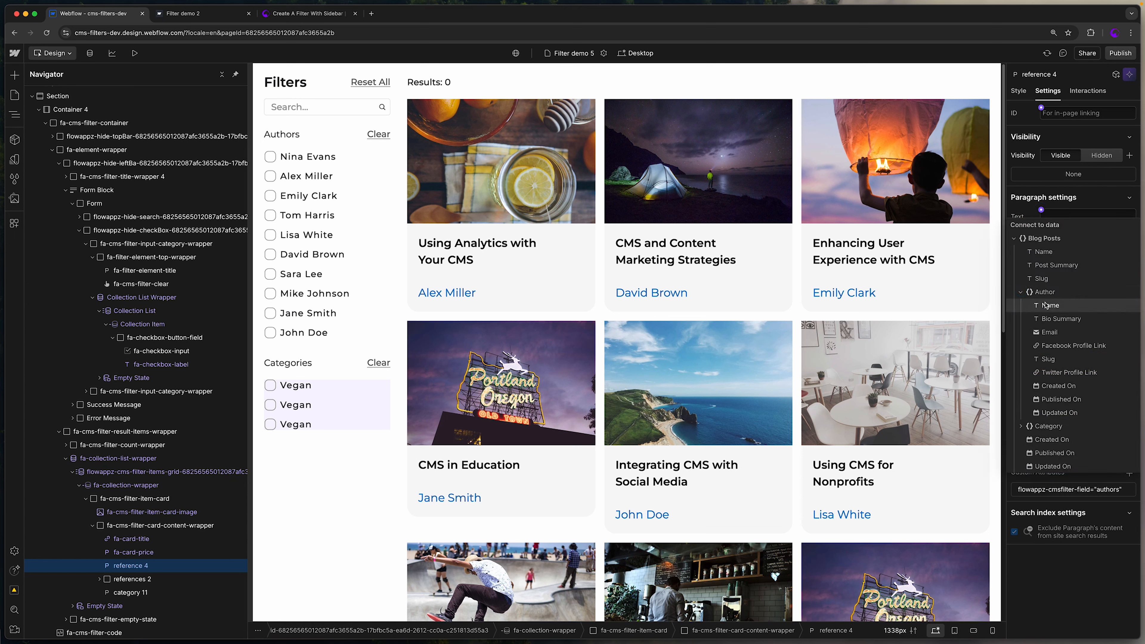
left_click(1048, 305)
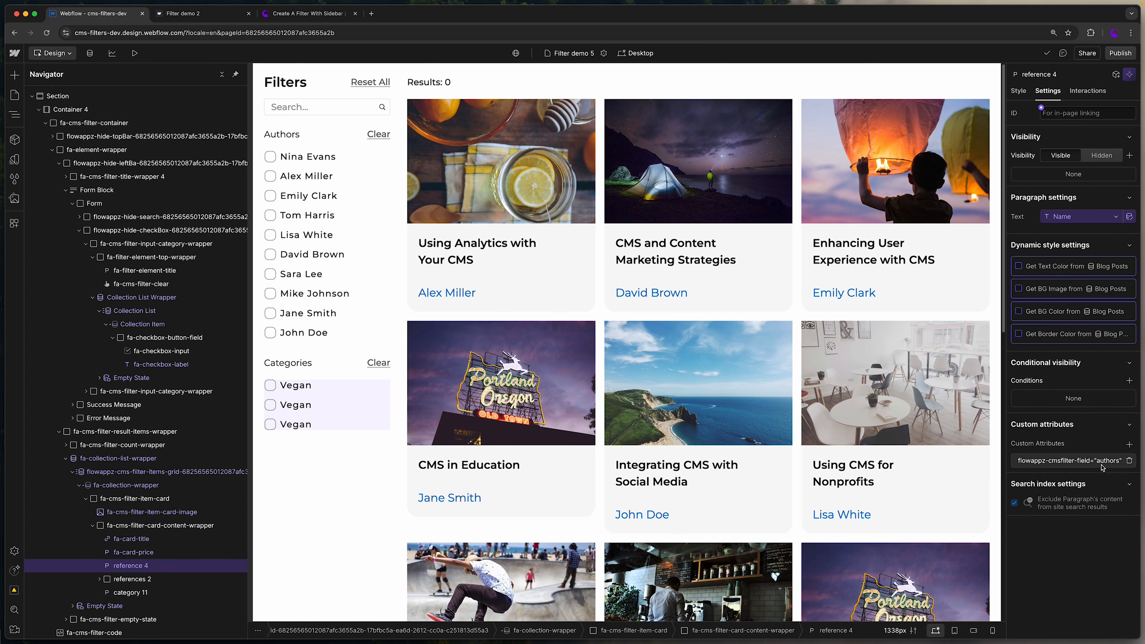
left_click(1067, 218)
left_click(1030, 321)
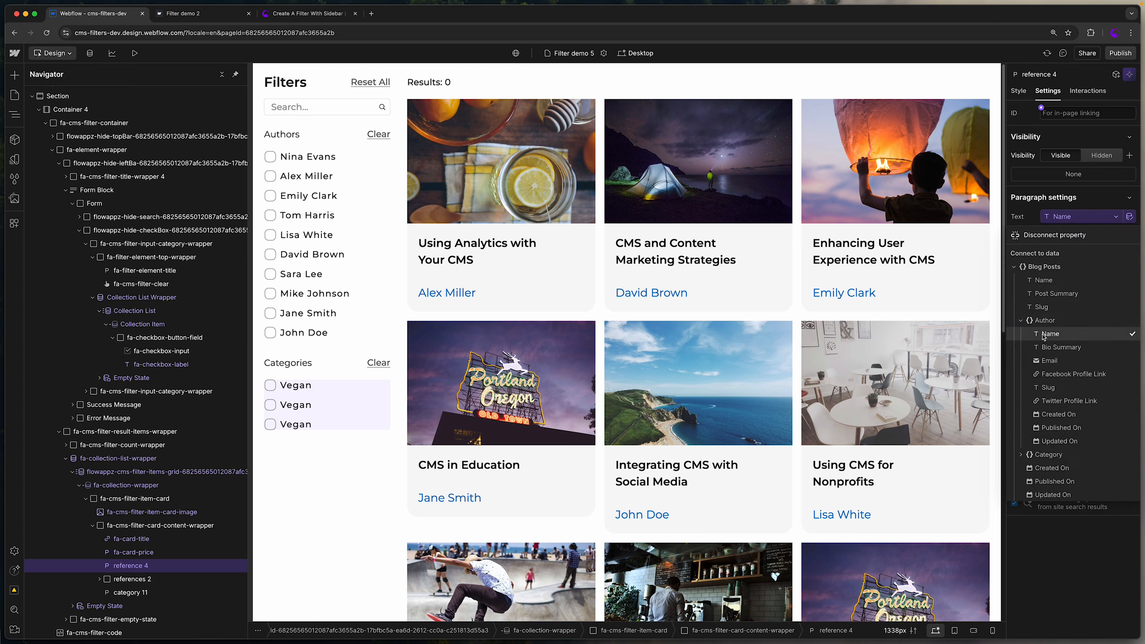
left_click(1032, 218)
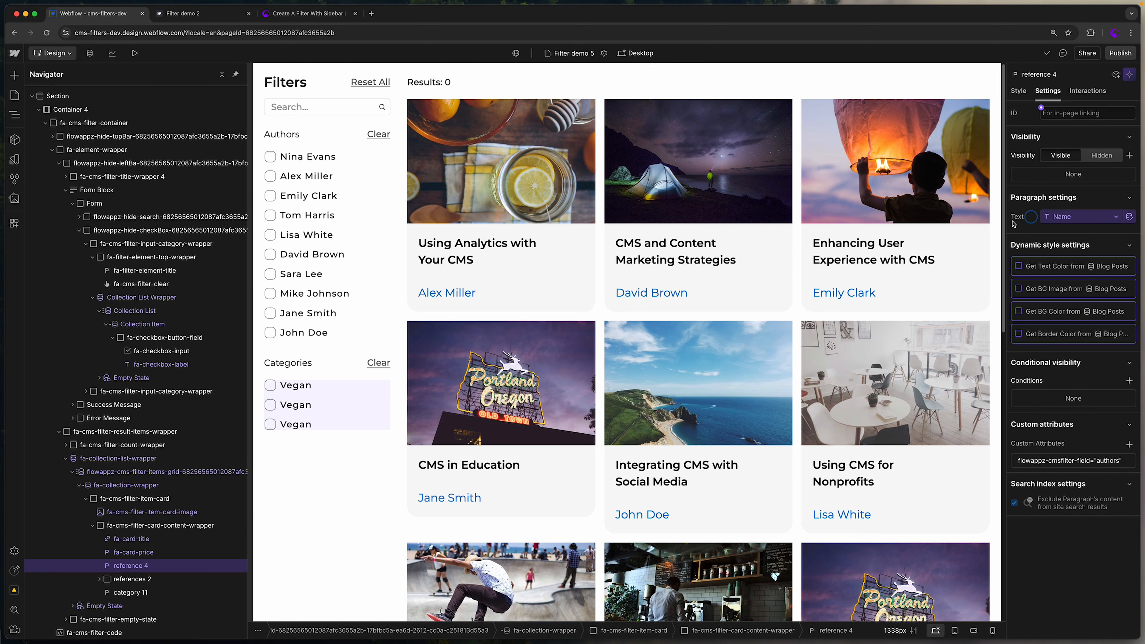
Set the flowappz-cmsfilter-field attribute value of the Authors filter's checkbox label to authors
left_click(354, 164)
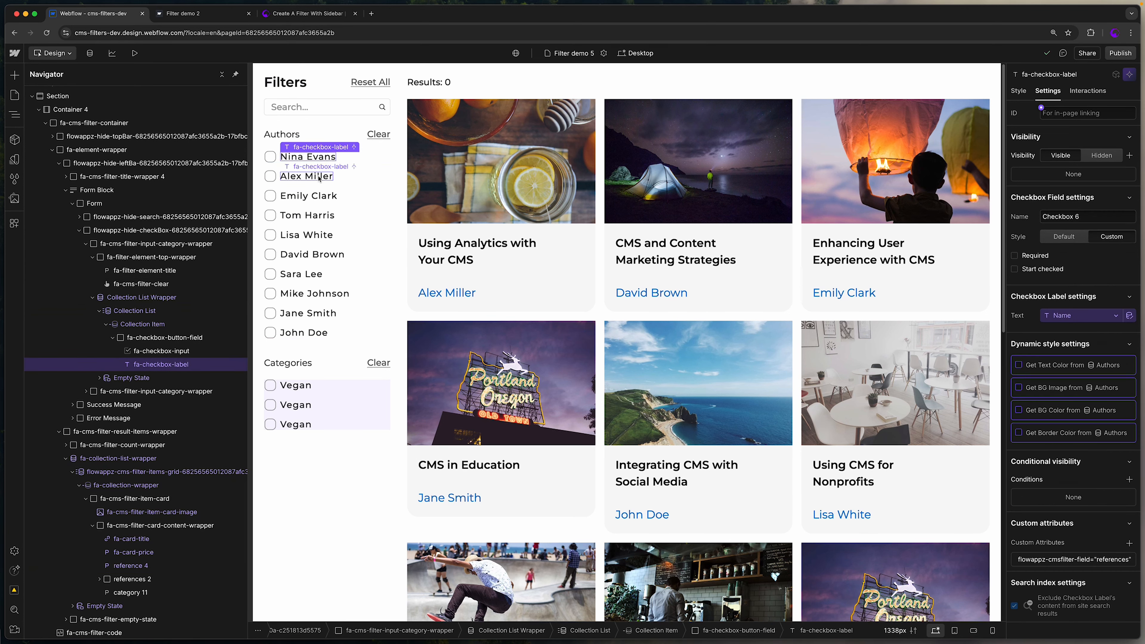
left_click(324, 165)
left_click(1066, 560)
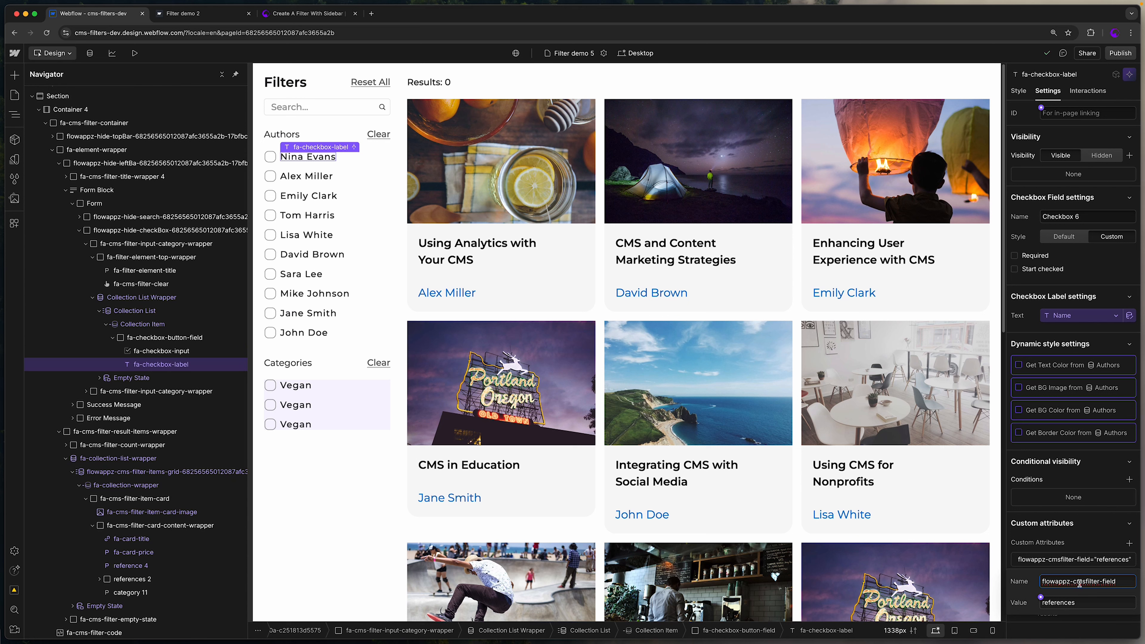
double_click(1081, 608)
type("authors")
key("Return")
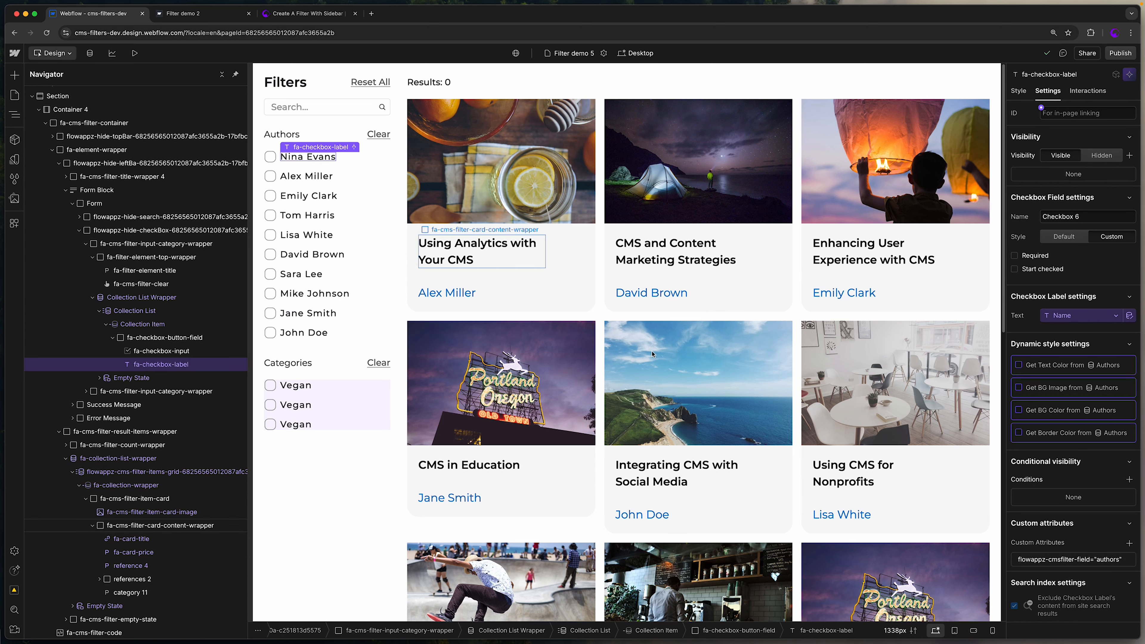
left_click(597, 525)
scroll(431, 484, "down", 5)
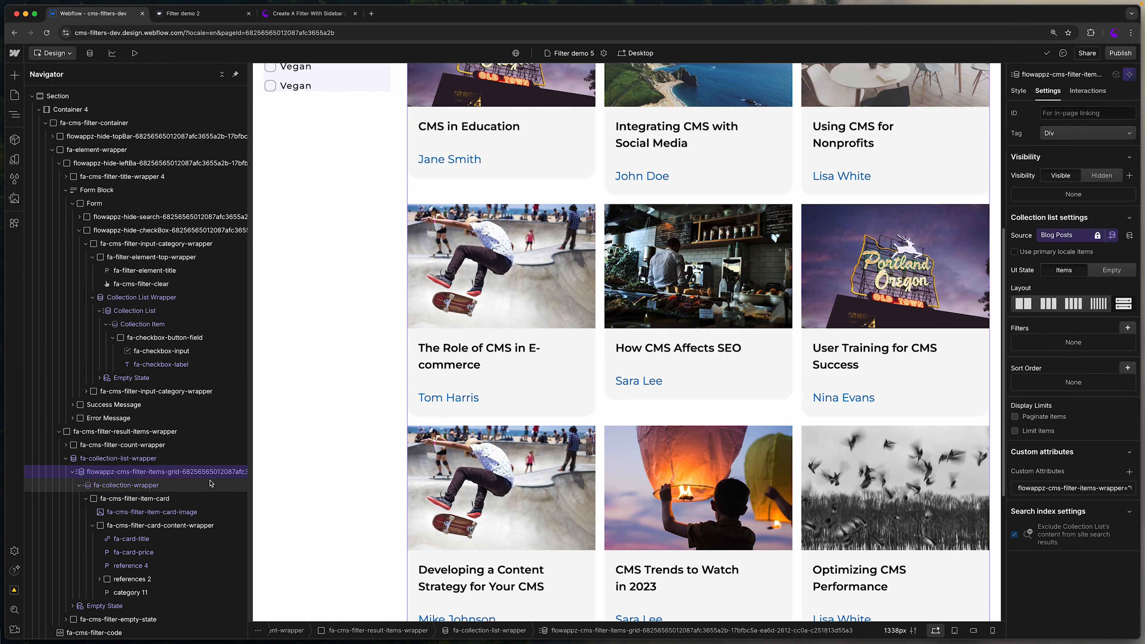
left_click(156, 568)
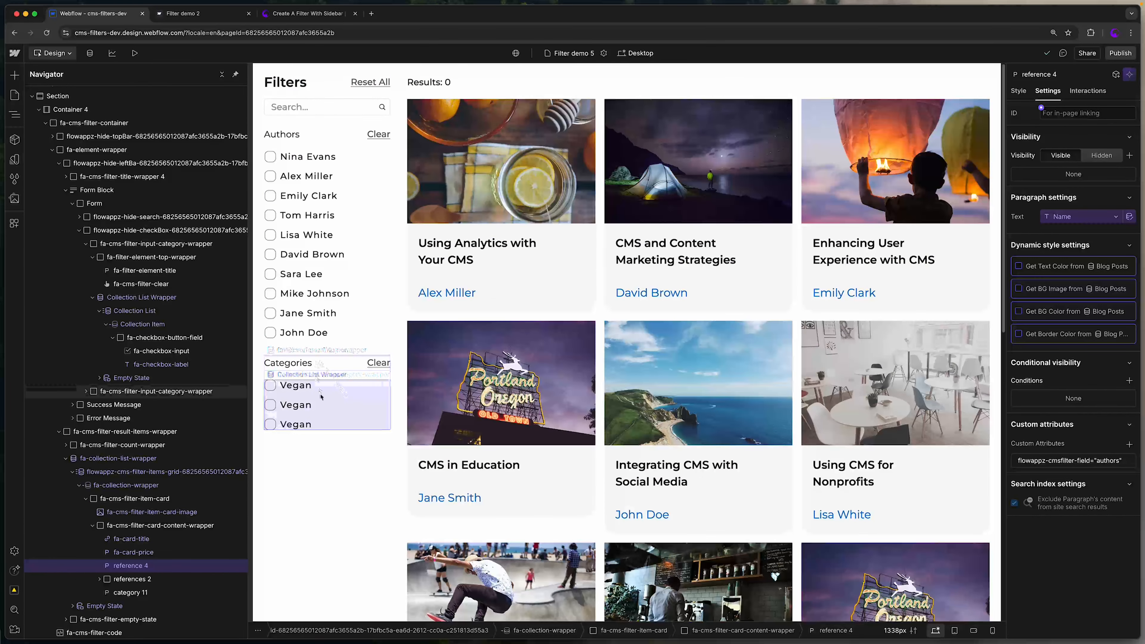
Set the collection list under the Categories filter heading to use the Tags collection
left_click(349, 378)
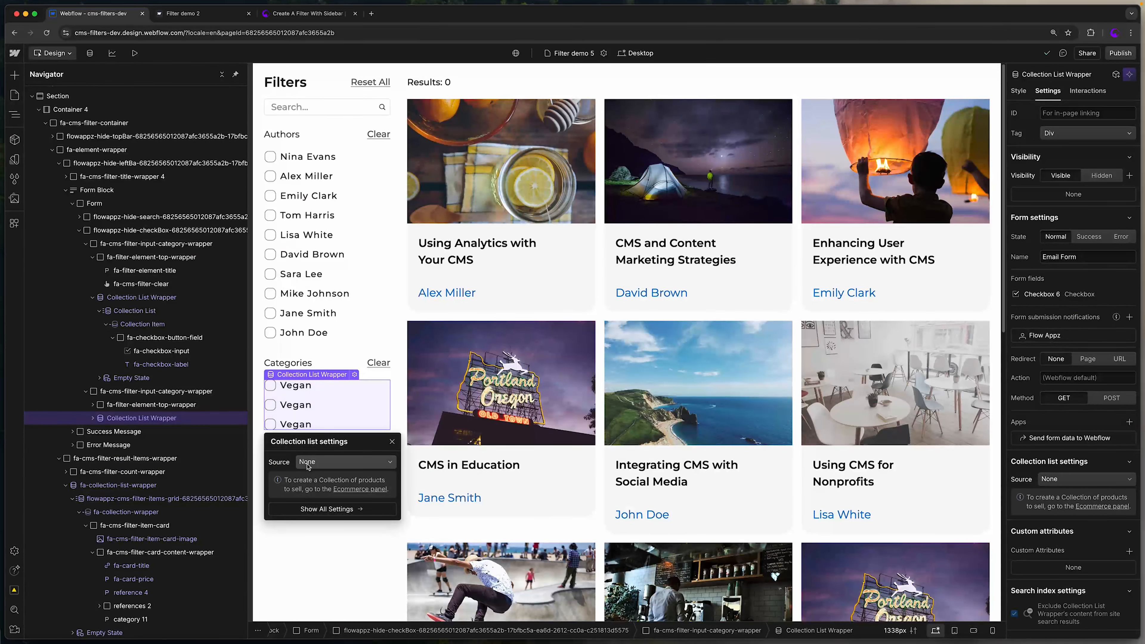
left_click(311, 463)
left_click(315, 521)
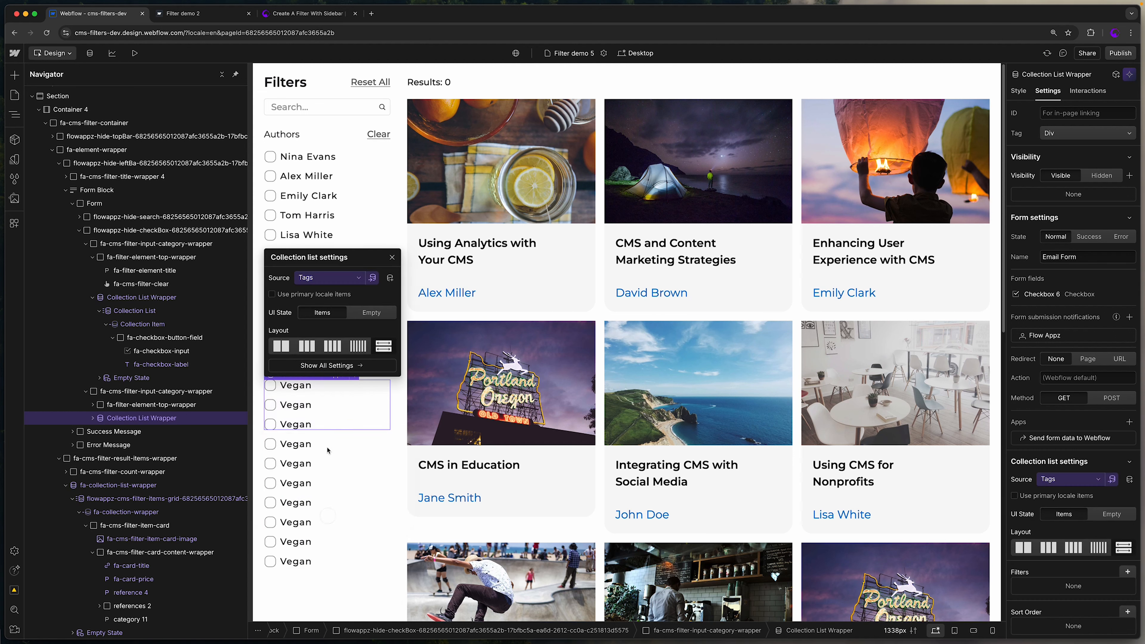
Bind the text of the Categories filter's checkbox label to the Name field of the Tags collection
left_click(298, 387)
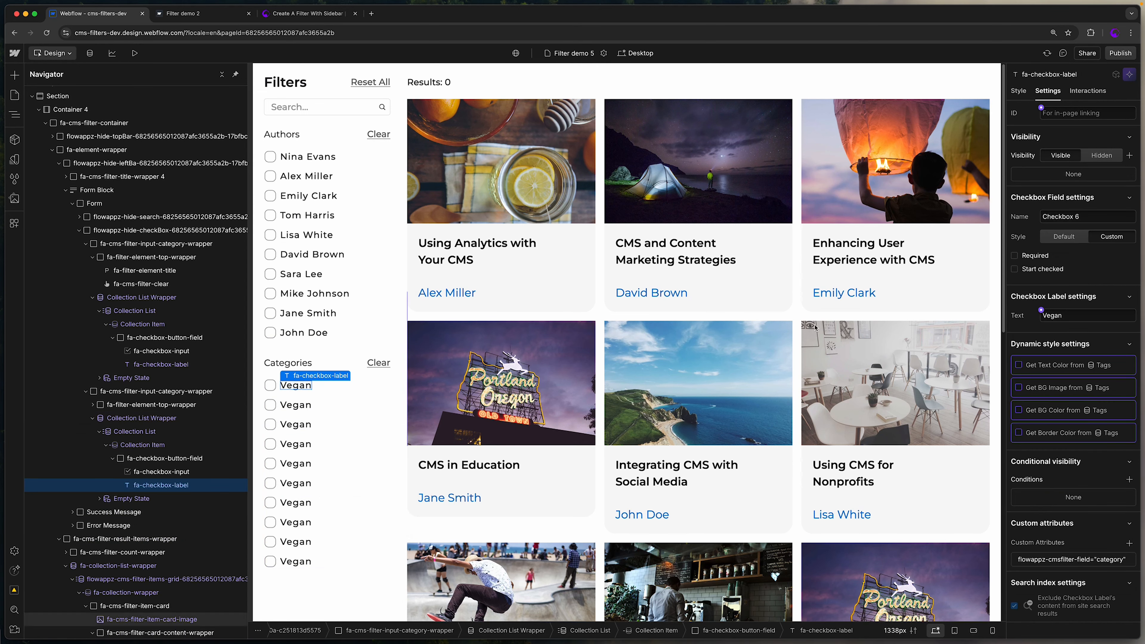
left_click(1040, 310)
left_click(1037, 357)
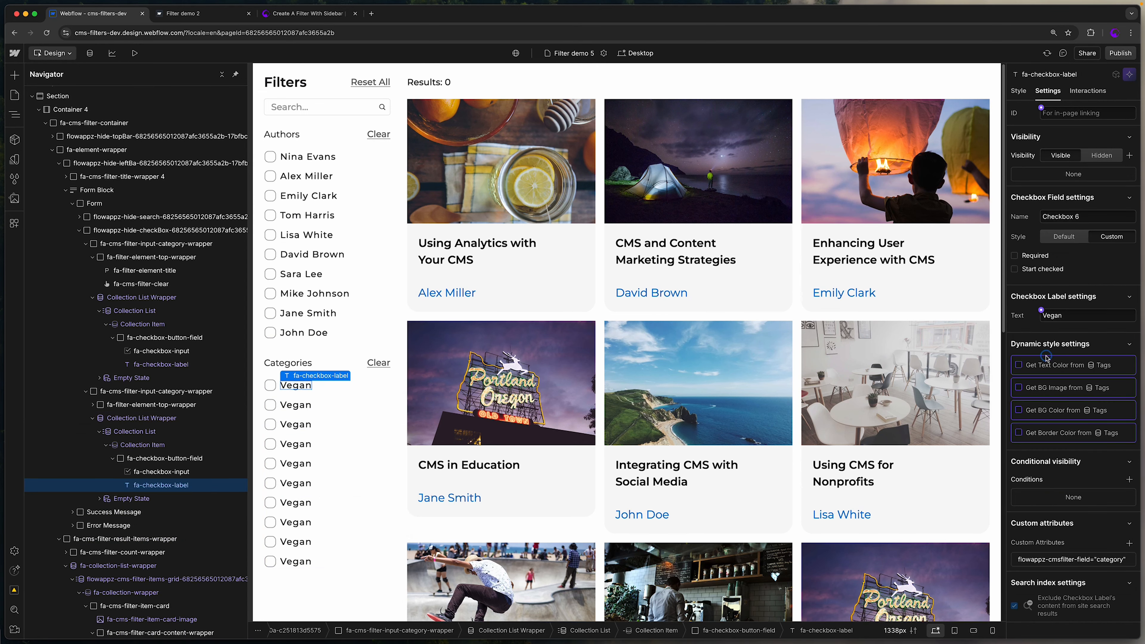
Set the flowappz-cmsfilter-field attribute value of the Categories filter's checkbox label to tags
left_click(1057, 559)
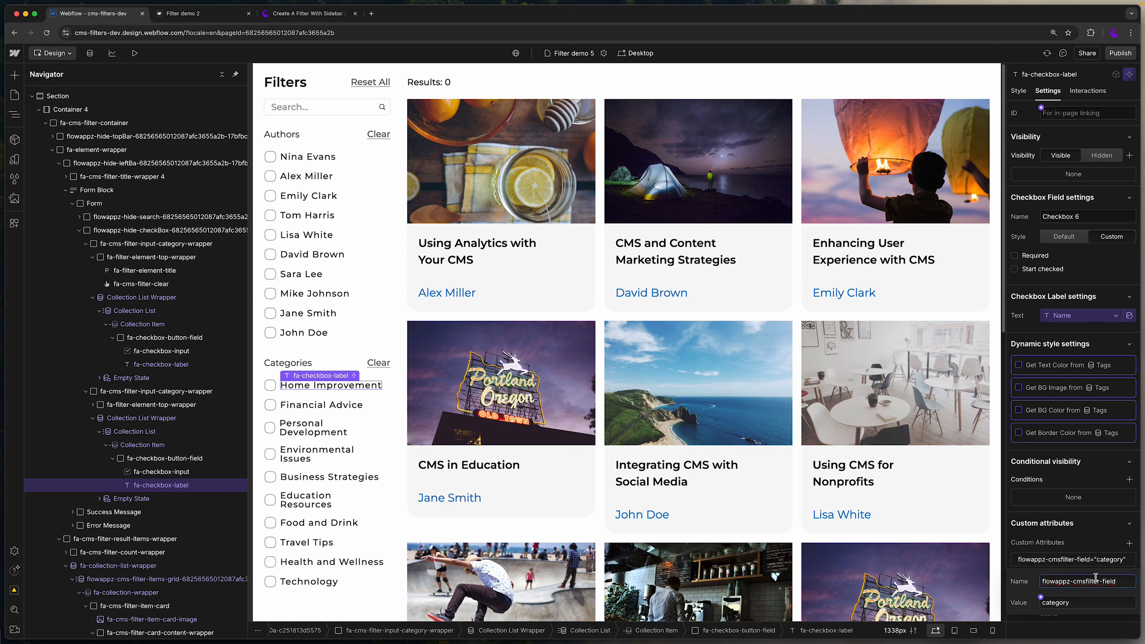
double_click(1061, 602)
type("tags")
left_click(1058, 534)
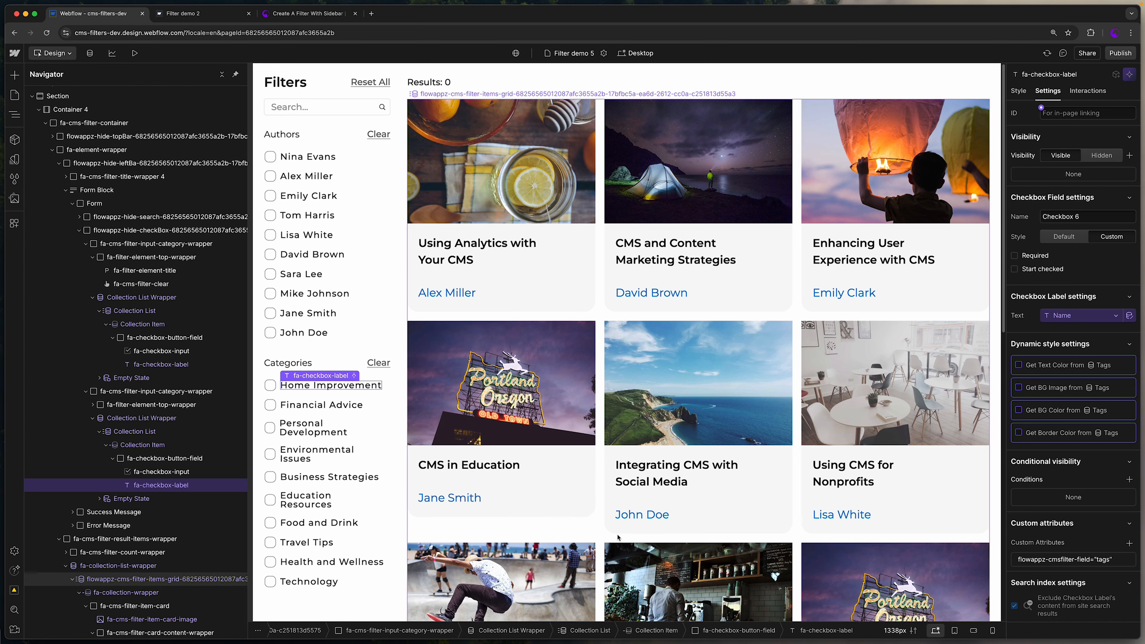
Set the nested collection list inside the card's references 2 block to use the Tags source
left_click(600, 537)
scroll(156, 413, "down", 3)
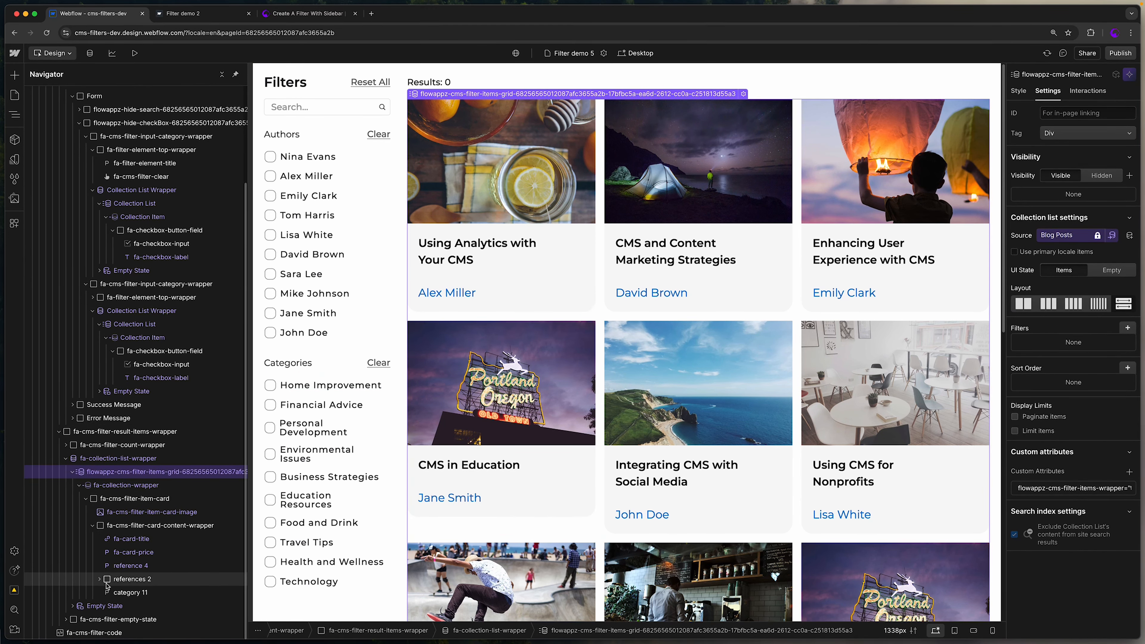
left_click(100, 579)
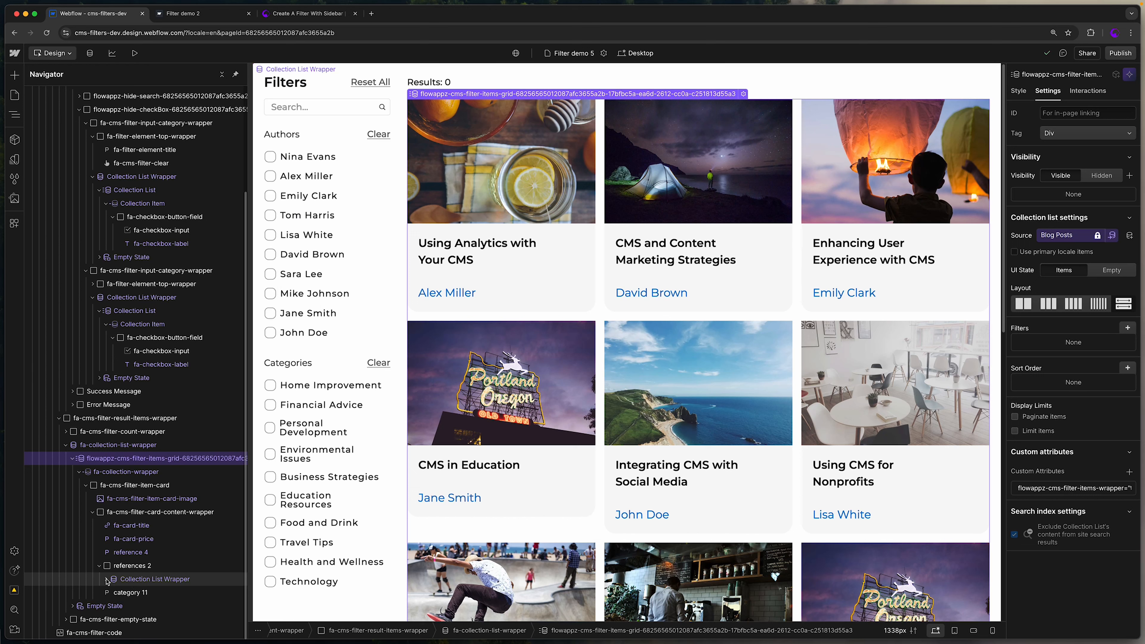
left_click(107, 579)
scroll(138, 541, "down", 1)
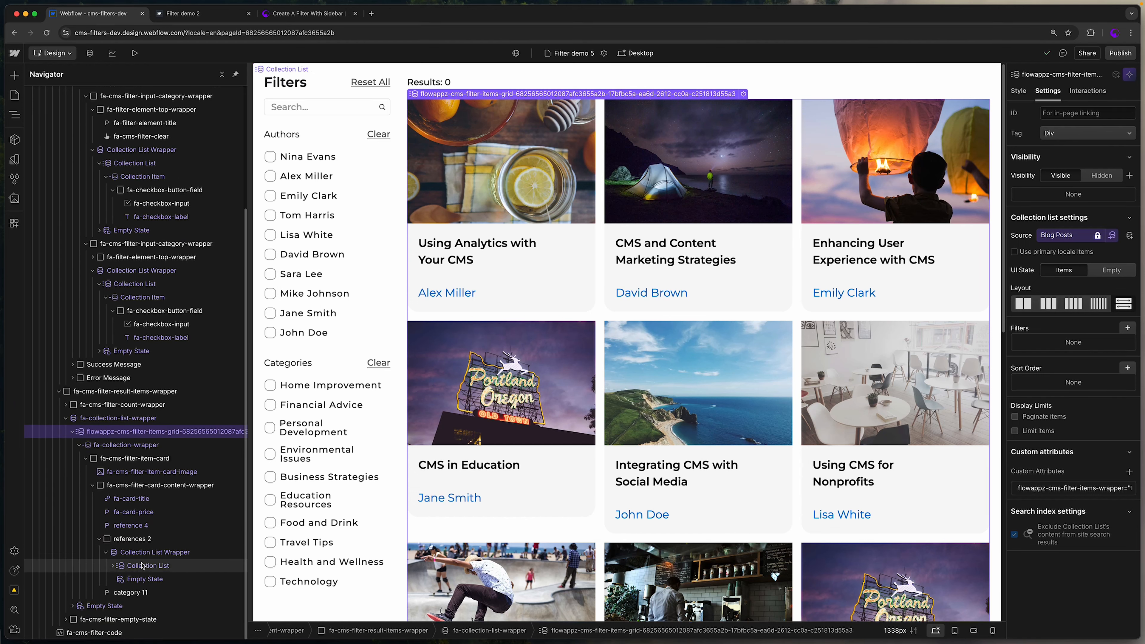
left_click(145, 553)
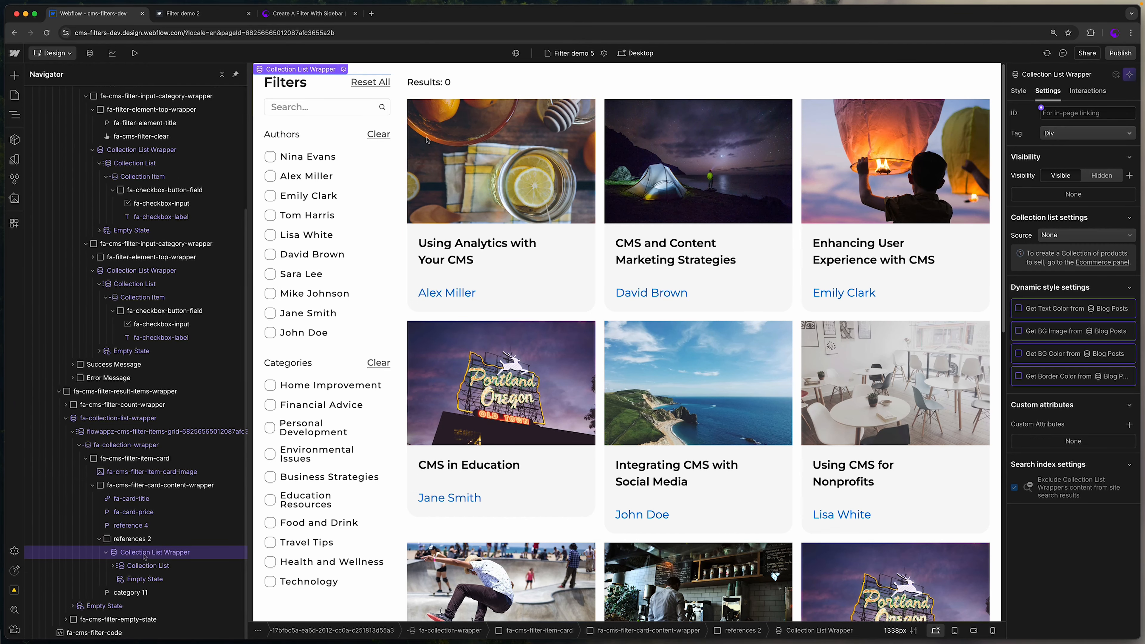
left_click(1055, 235)
left_click(1058, 281)
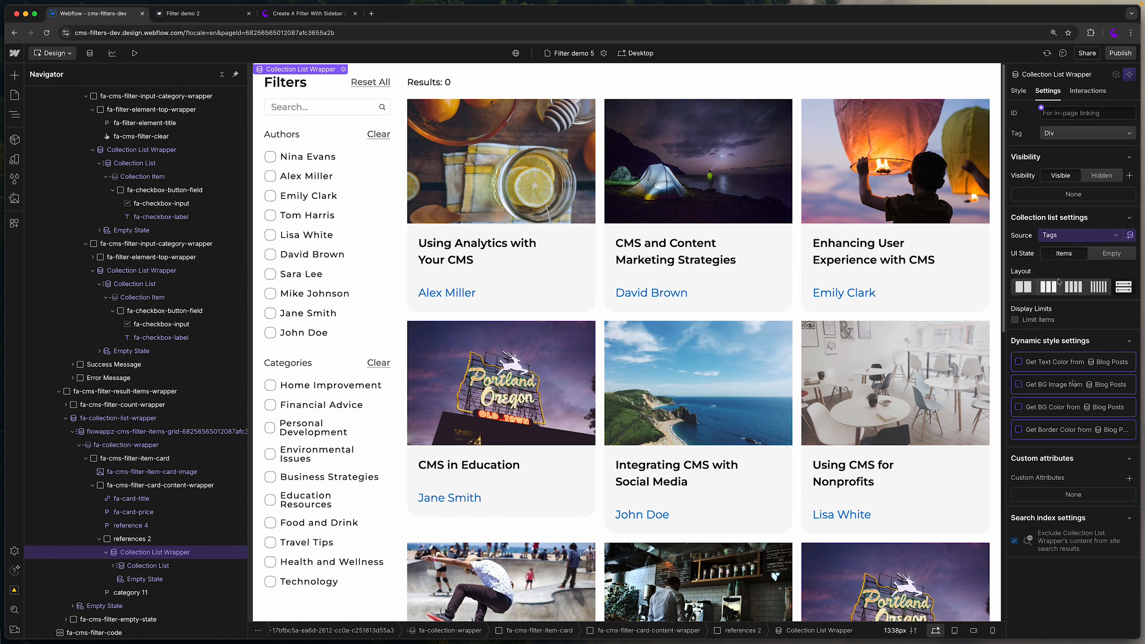
Bind the references 2 text block inside the nested collection item to the Tags Name field
left_click(113, 566)
left_click(121, 579)
left_click(160, 592)
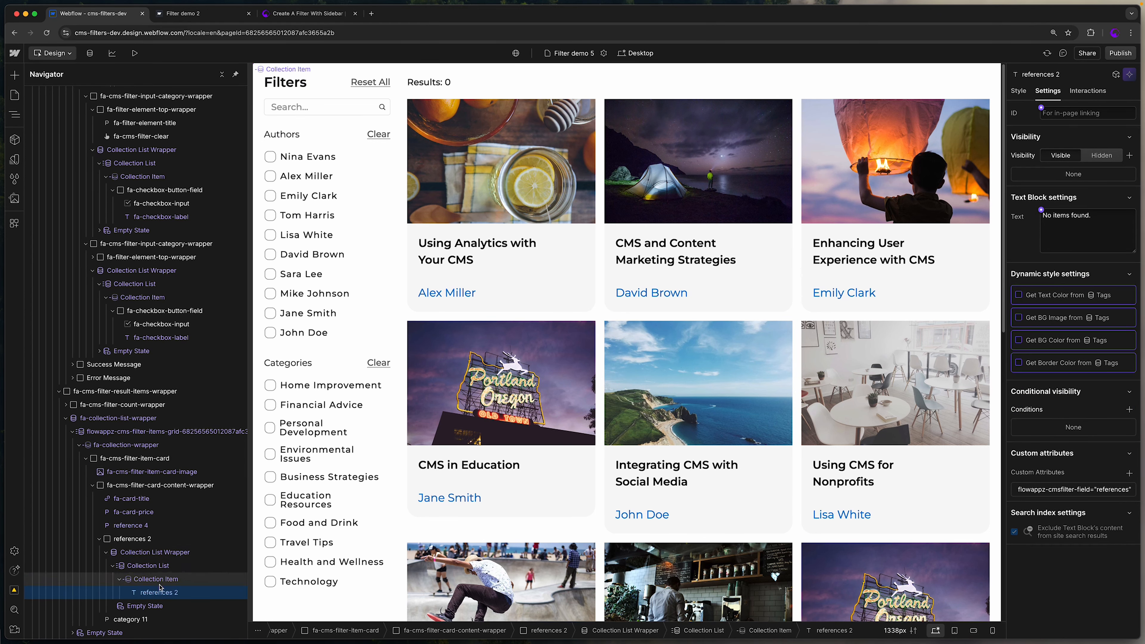
left_click(1041, 210)
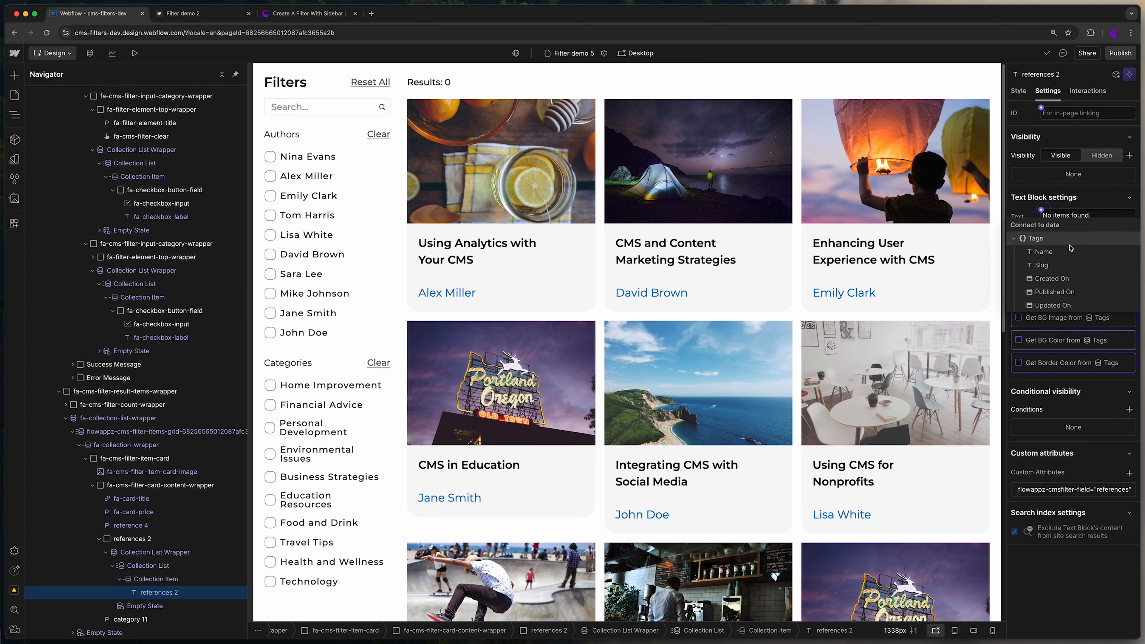
left_click(1041, 253)
Set the flowappz-cmsfilter-field attribute value of the references 2 text block to tags
left_click(1095, 462)
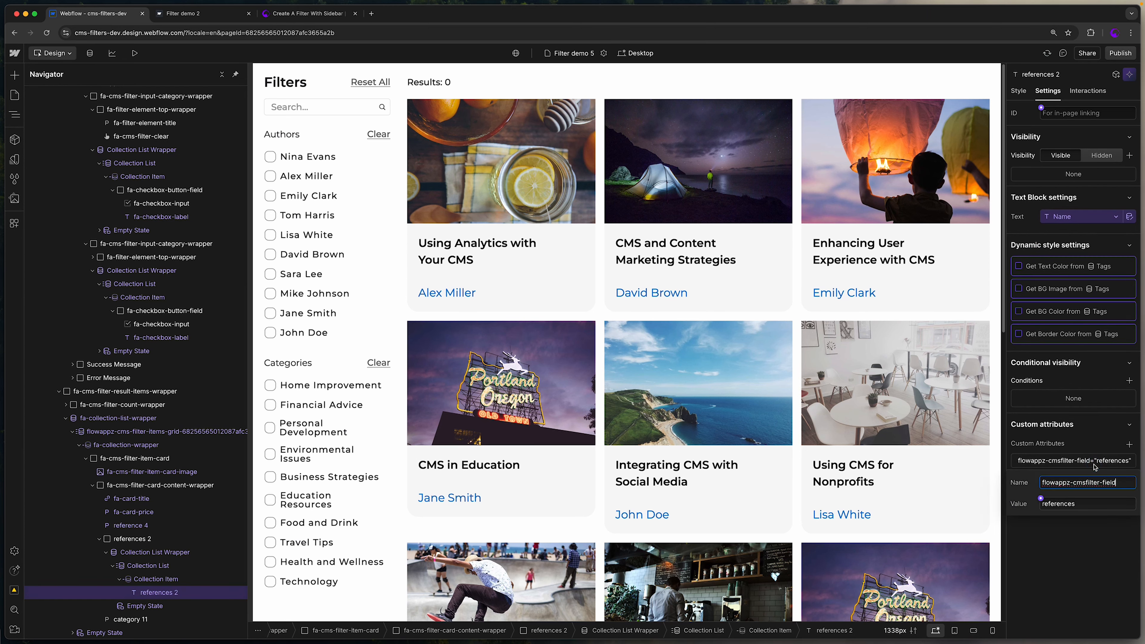
left_click(1088, 502)
key("super+a")
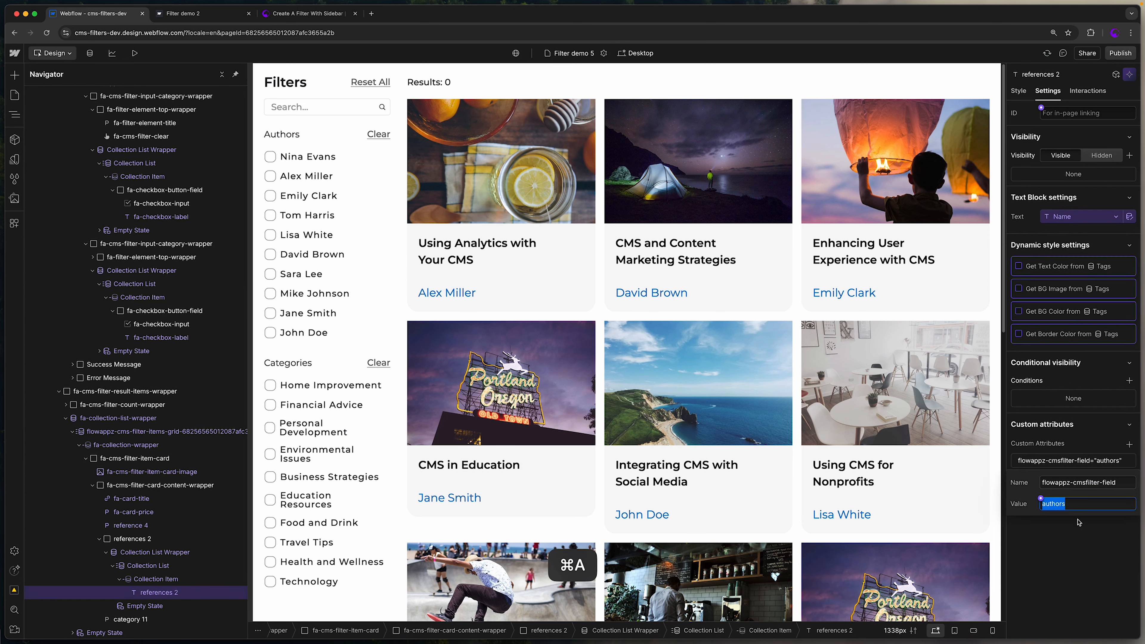
type("tags")
key("Return")
Publish the site to the cms-filters-dev.webflow.io staging domain and open the published Filter demo 5 page
left_click(1120, 53)
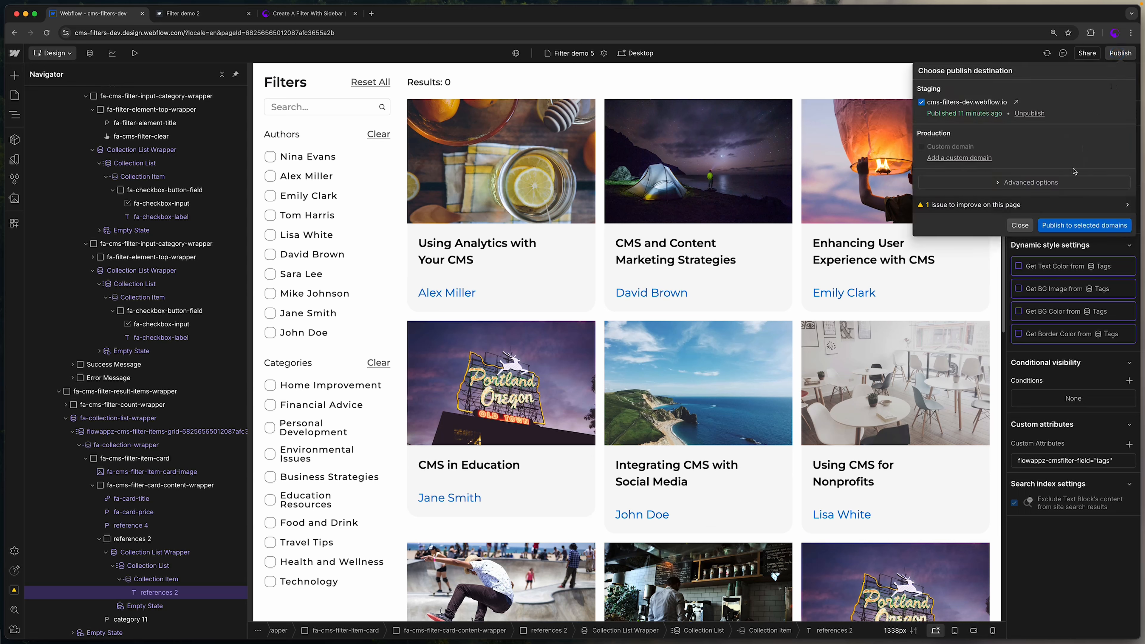
left_click(1070, 228)
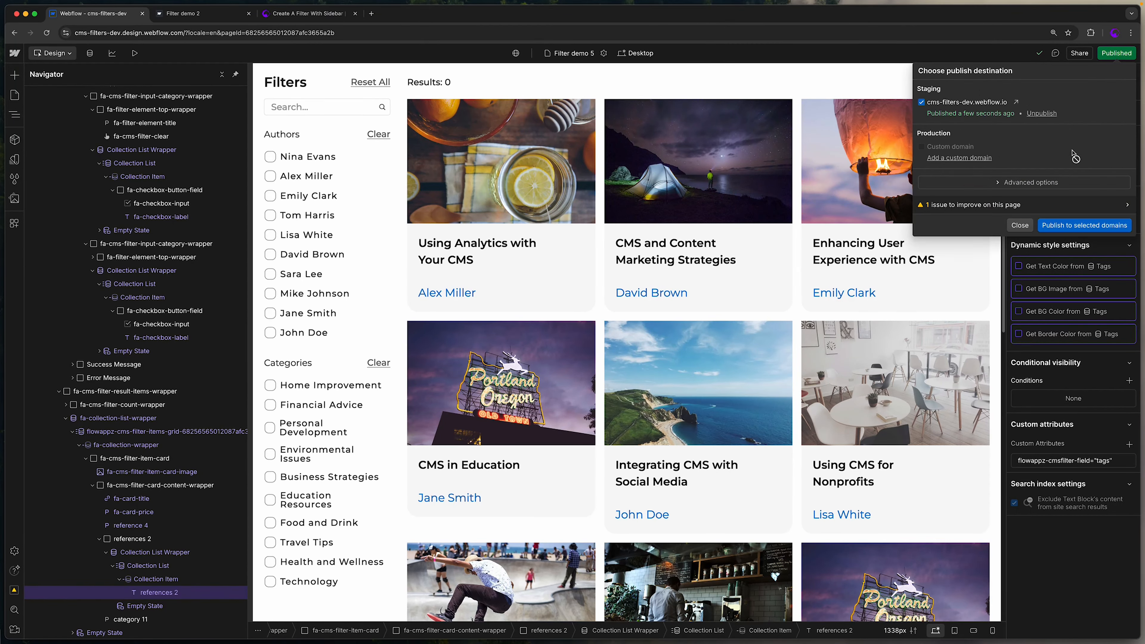
left_click(1020, 225)
left_click(1119, 52)
left_click(1017, 103)
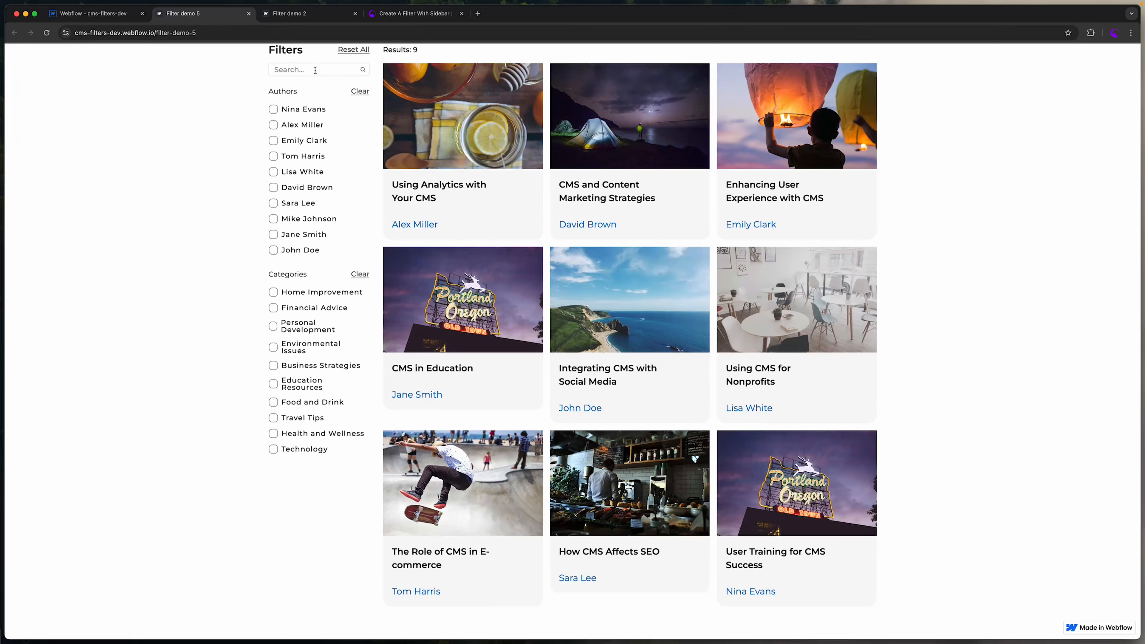
Test the published page's search with the terms cms and with, and clear the search field
left_click(315, 71)
double_click(297, 71)
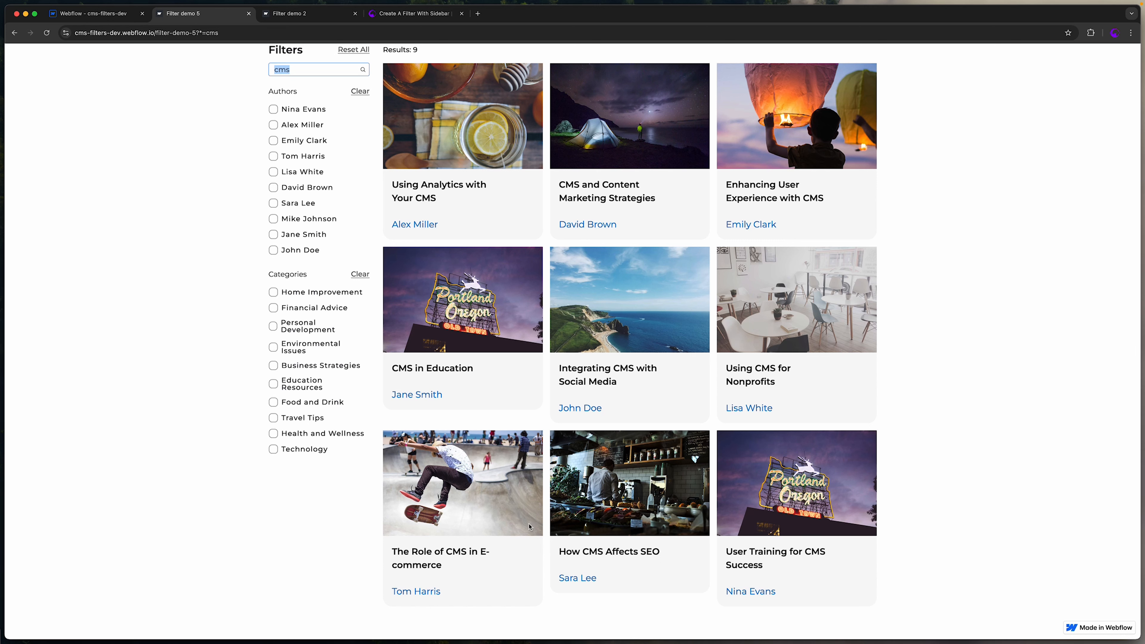
key("super+a")
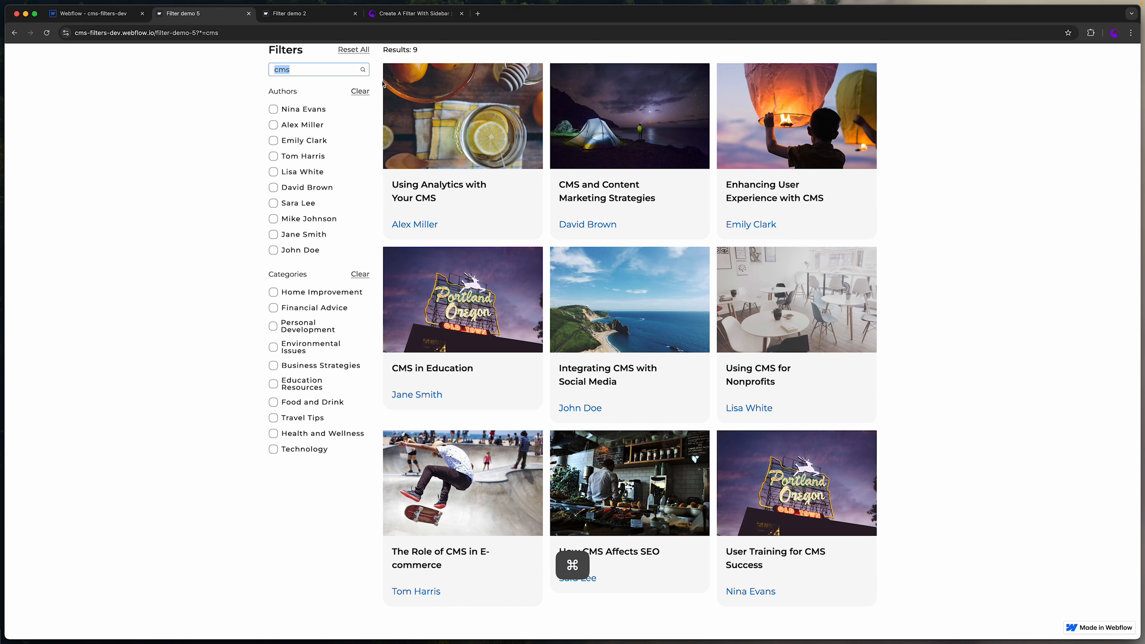
type("with")
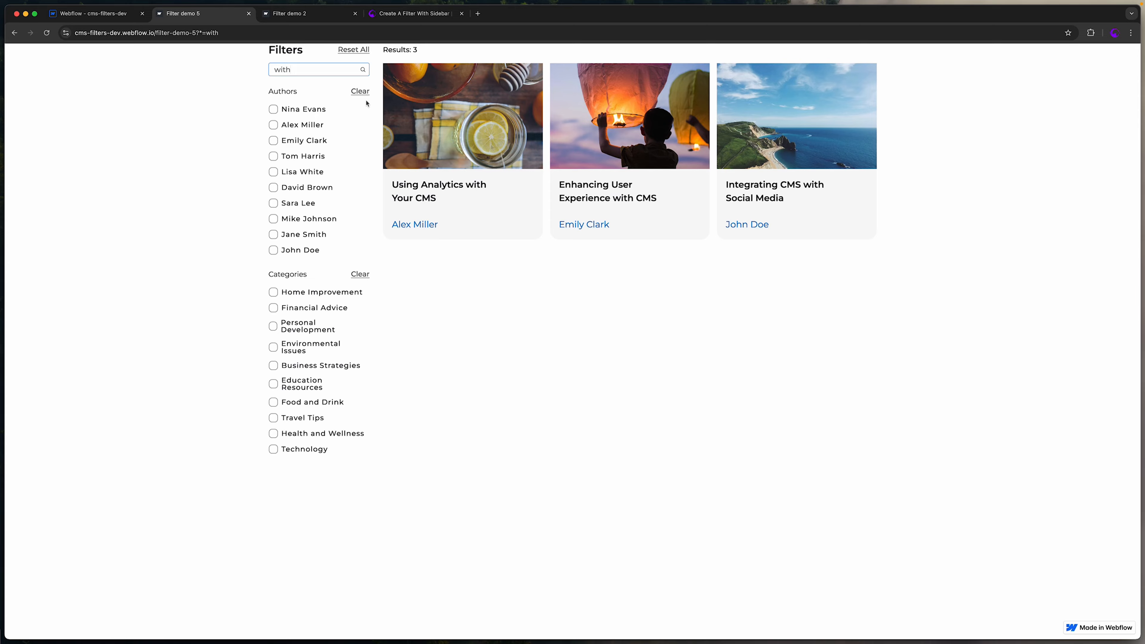
key("super+a")
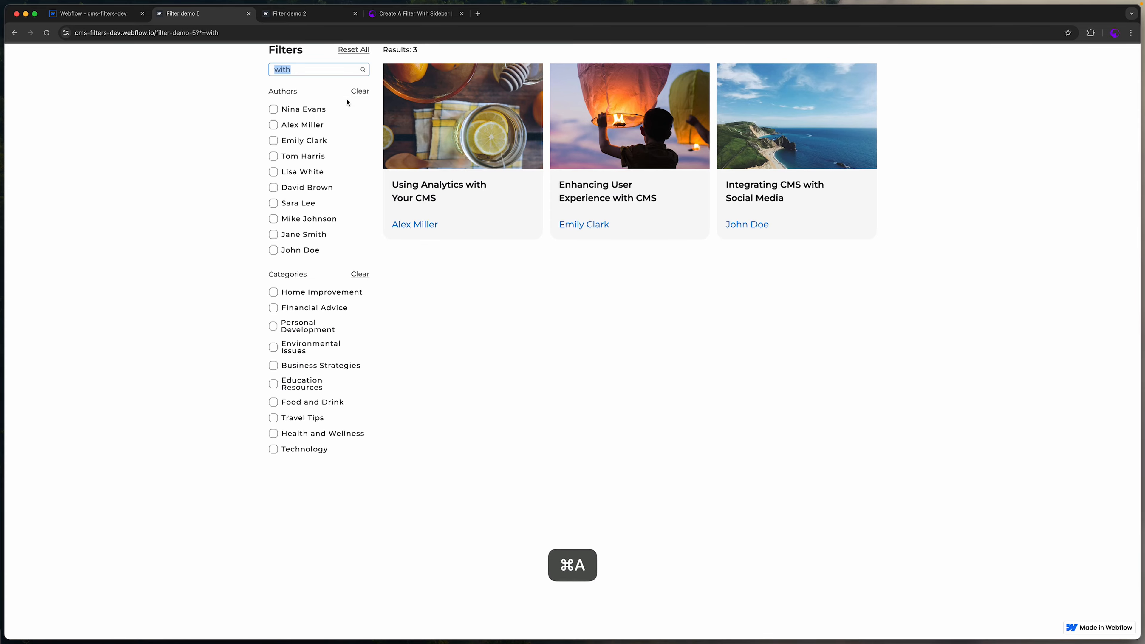
key("BackSpace")
Test the Authors filter by checking and unchecking the seventh, fourth and last authors one at a time
left_click(293, 207)
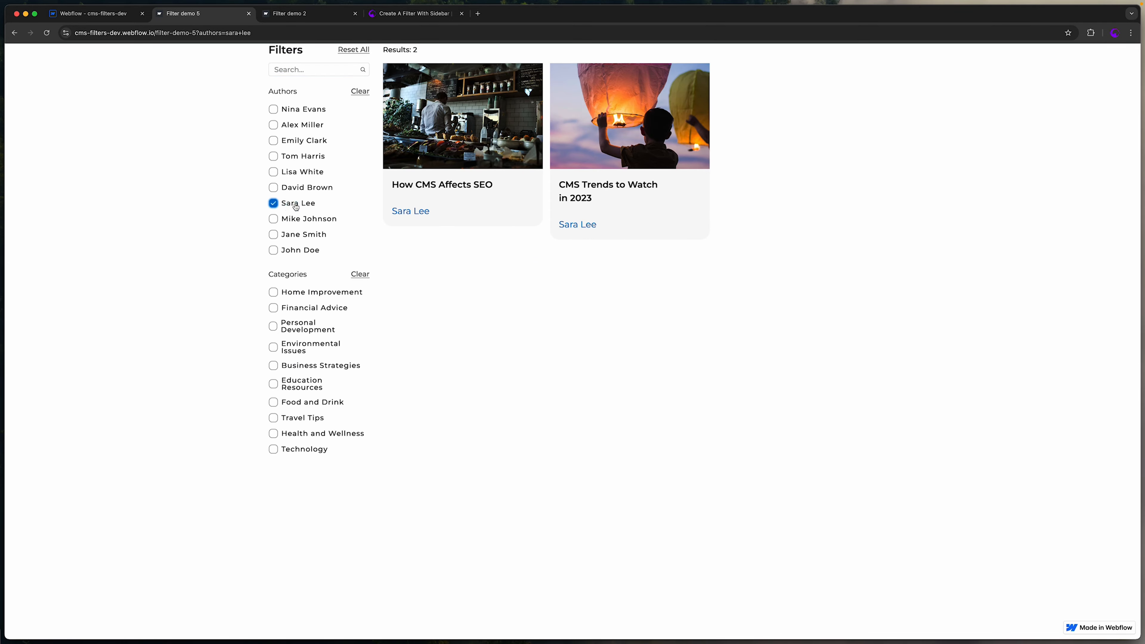
left_click(296, 205)
left_click(312, 158)
left_click(312, 156)
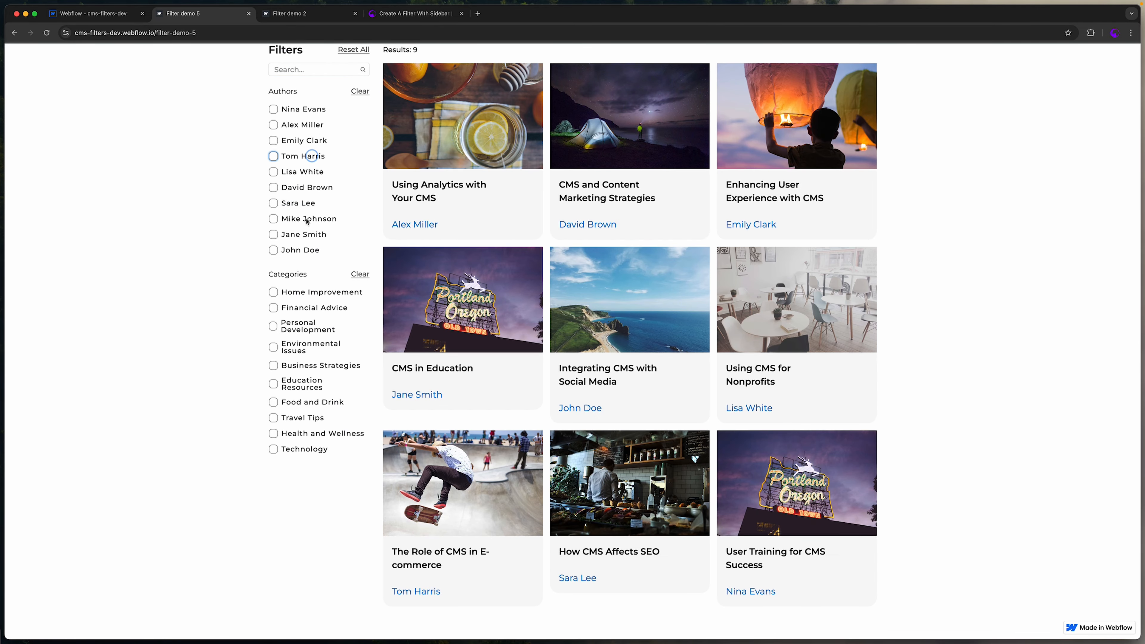
left_click(300, 249)
left_click(305, 252)
Test the Categories filter by toggling Environmental Issues, Food and Drink, Technology and Home Improvement one at a time
left_click(301, 349)
left_click(302, 349)
left_click(303, 403)
left_click(304, 403)
left_click(300, 449)
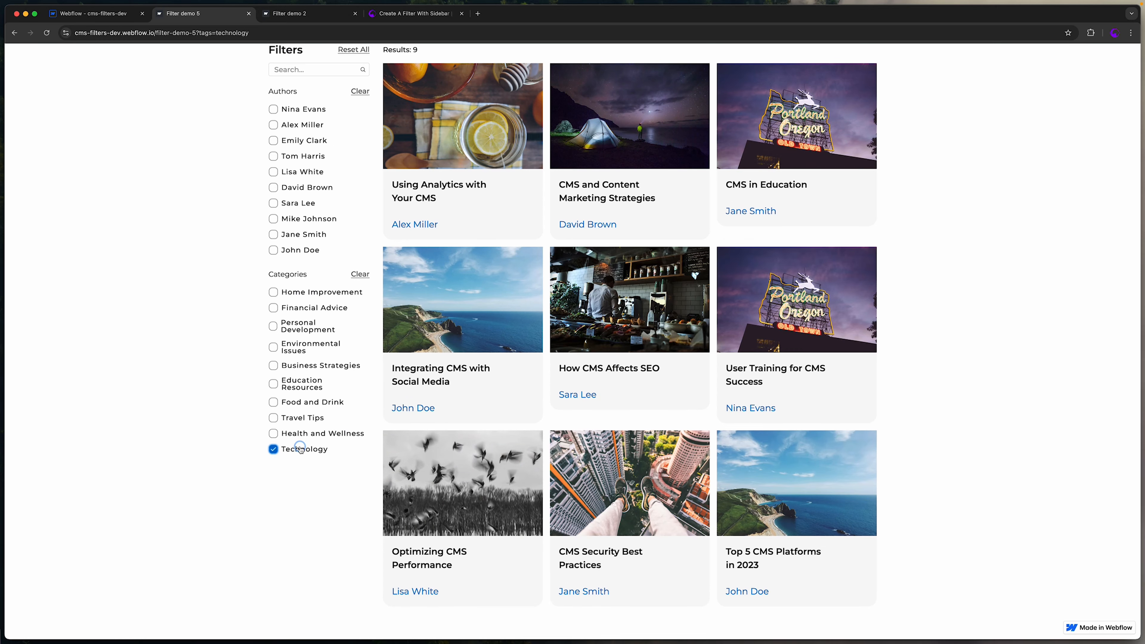
left_click(319, 293)
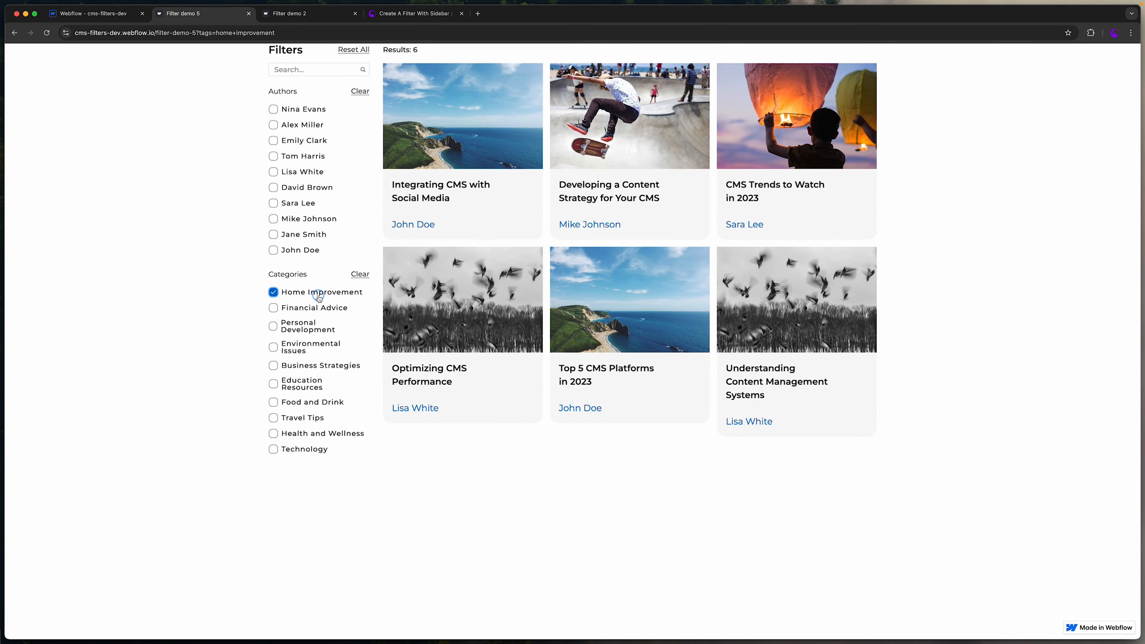
left_click(319, 293)
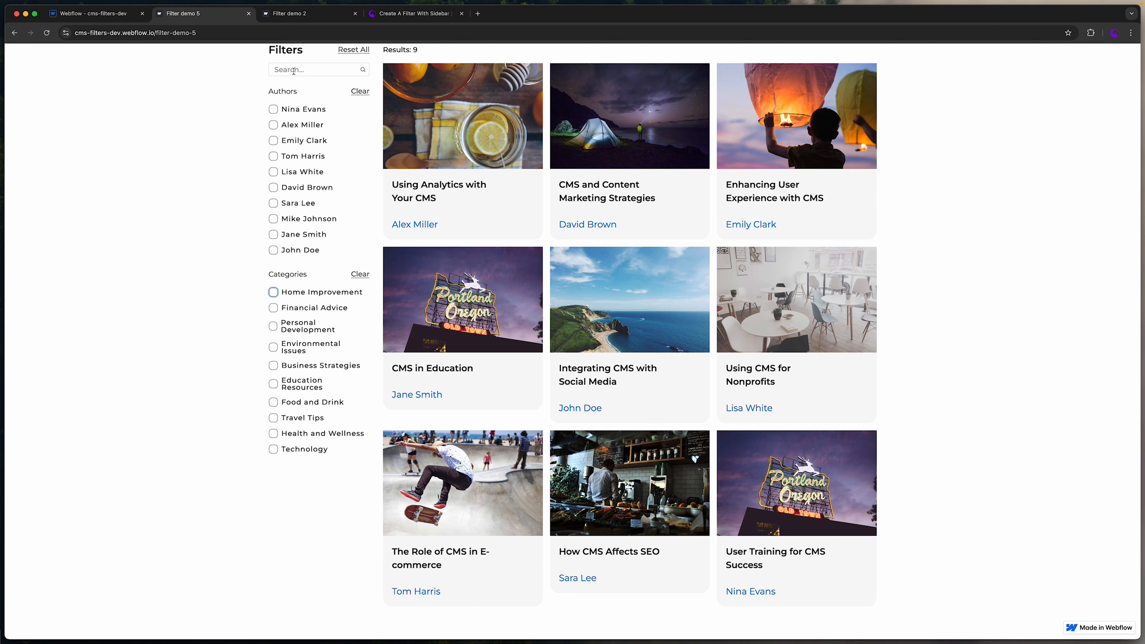
Return to the Webflow designer and open the feedback form of the CMS Filter app
left_click(112, 15)
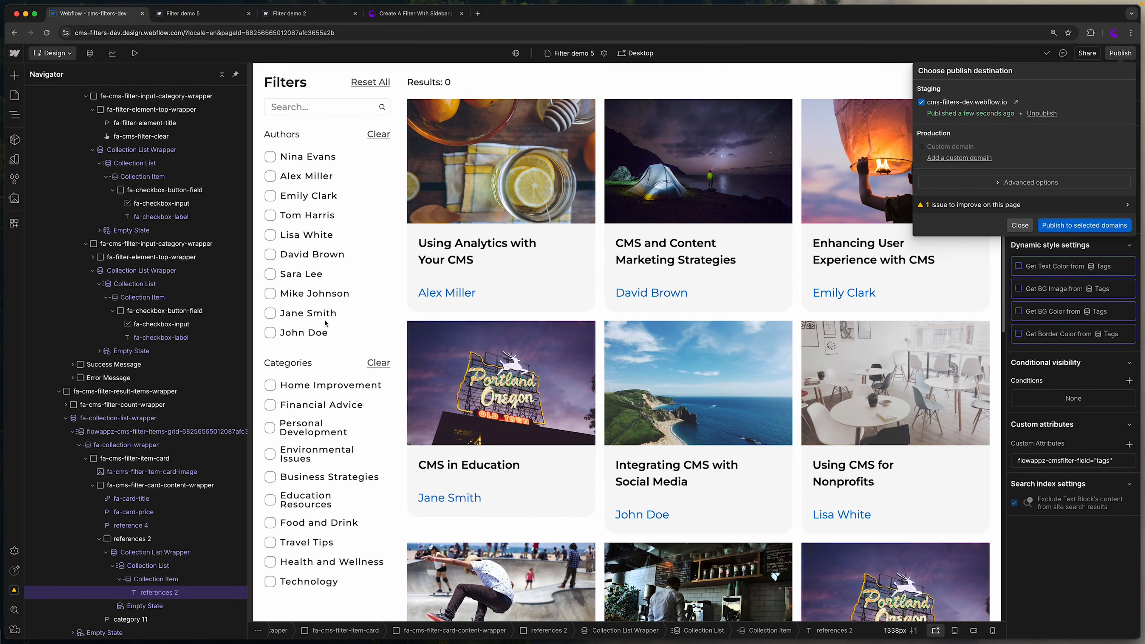
left_click(14, 223)
left_click(86, 133)
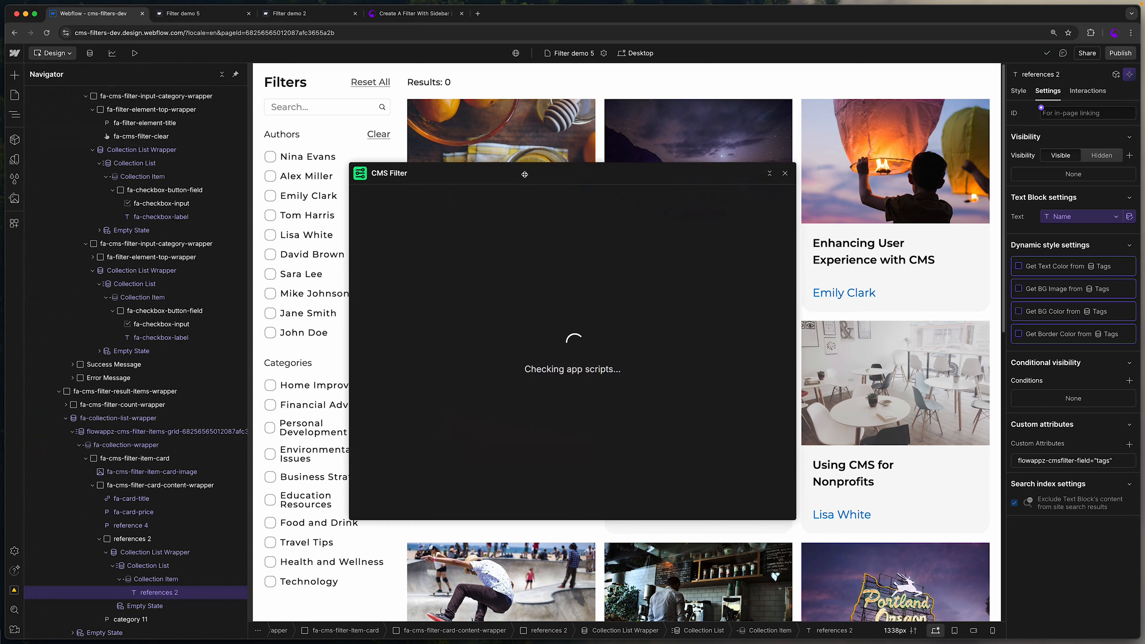
left_click_drag(526, 174, 550, 174)
left_click(529, 198)
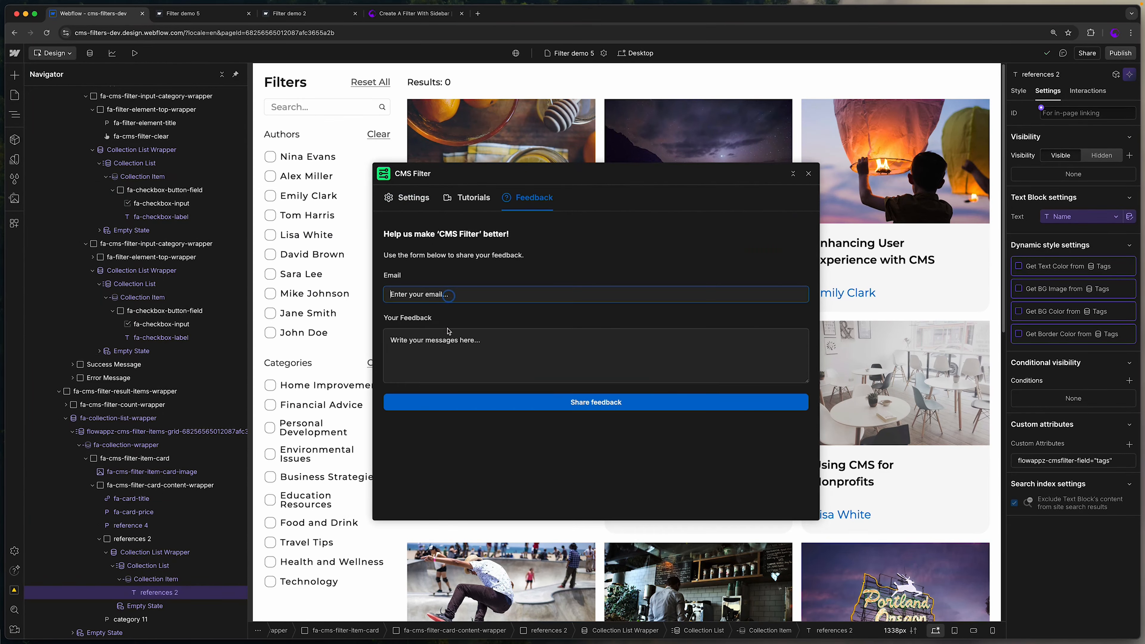